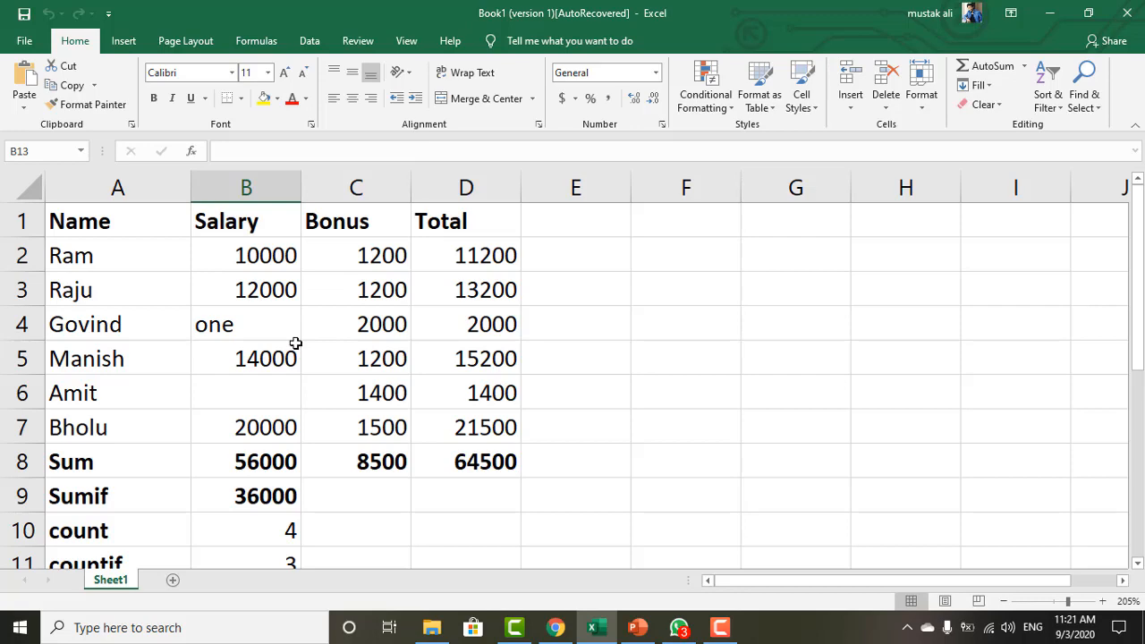
# - Enter the numbers 10, 2, 30 and 5 in cells A17 to A20, below the salary table
pyautogui.scroll(-5, 295, 343)
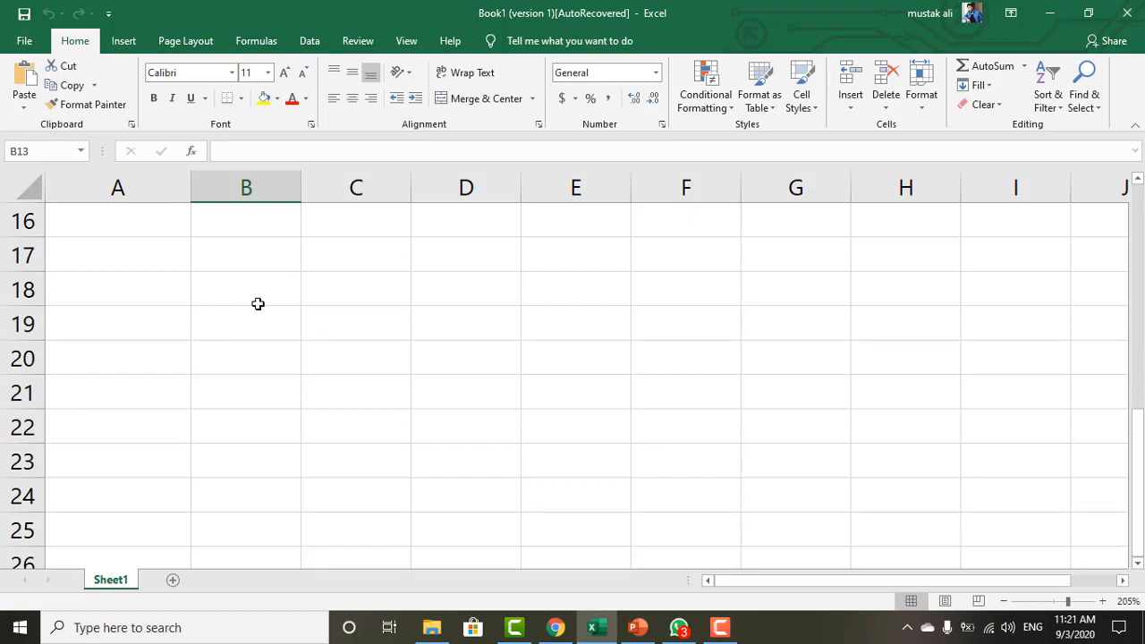
pyautogui.click(170, 249)
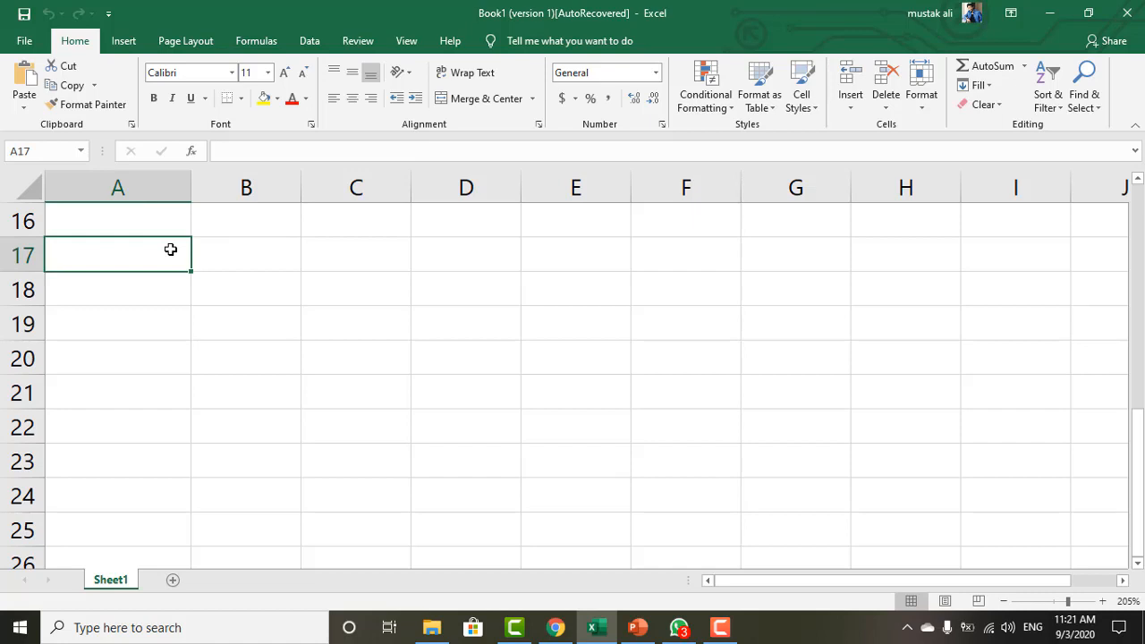
pyautogui.write('10')
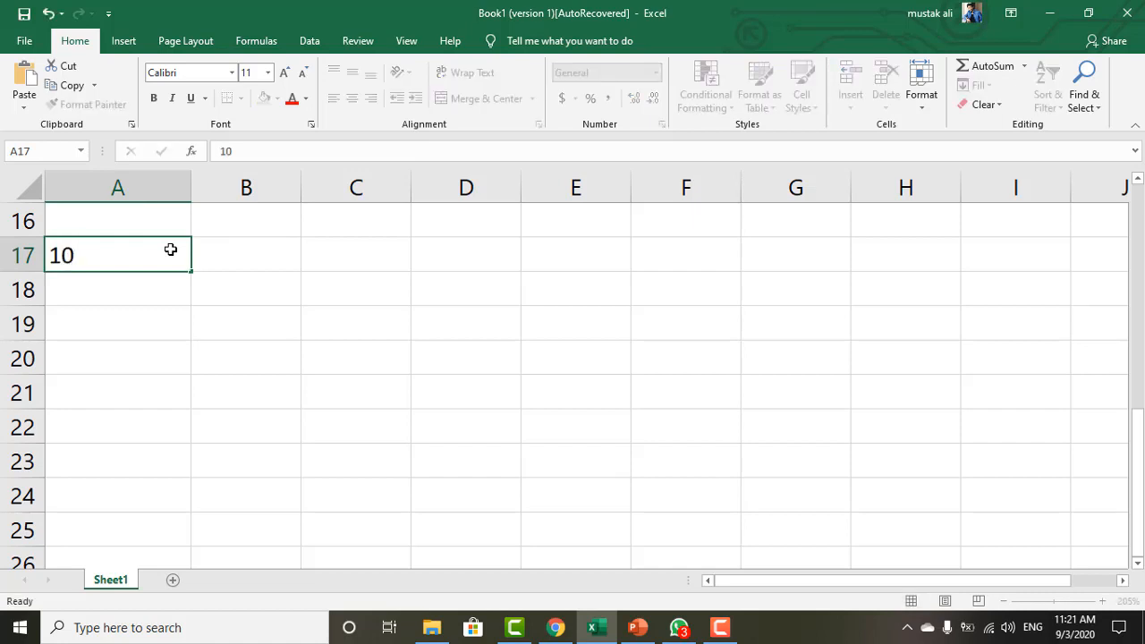
pyautogui.press('Return')
pyautogui.write('2')
pyautogui.press('Return')
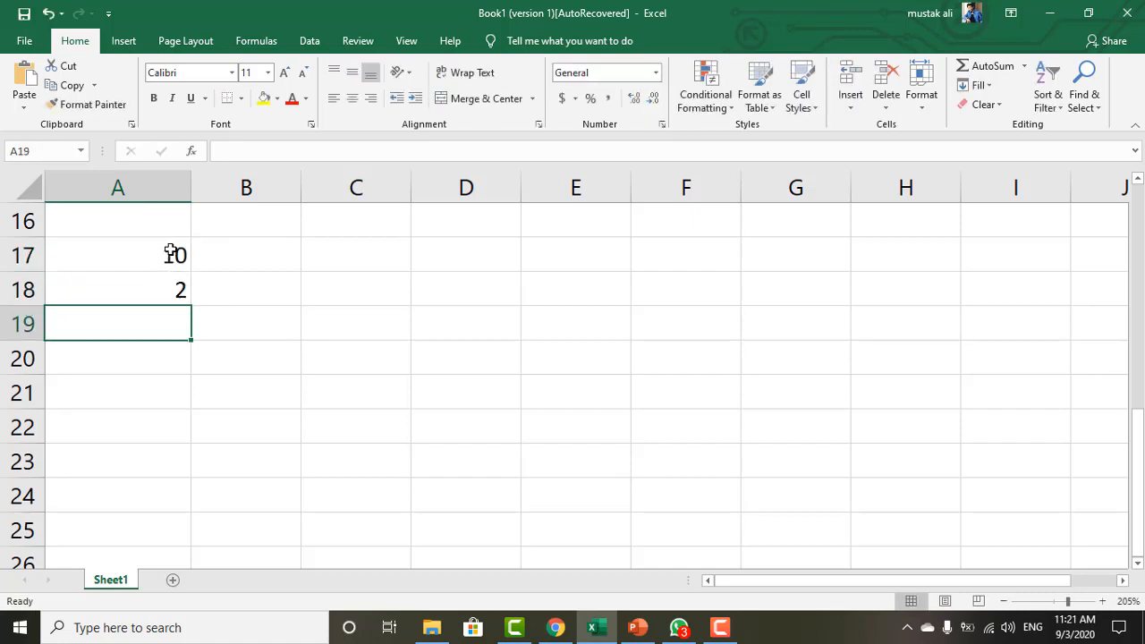
pyautogui.write('30')
pyautogui.press('Return')
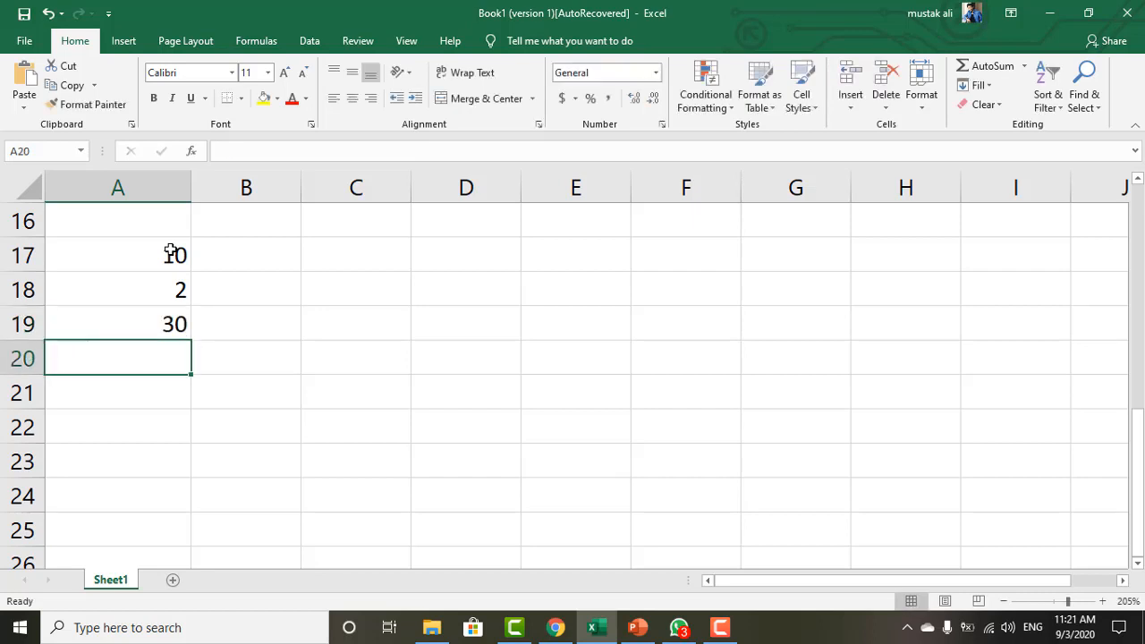
pyautogui.write('5')
pyautogui.press('Return')
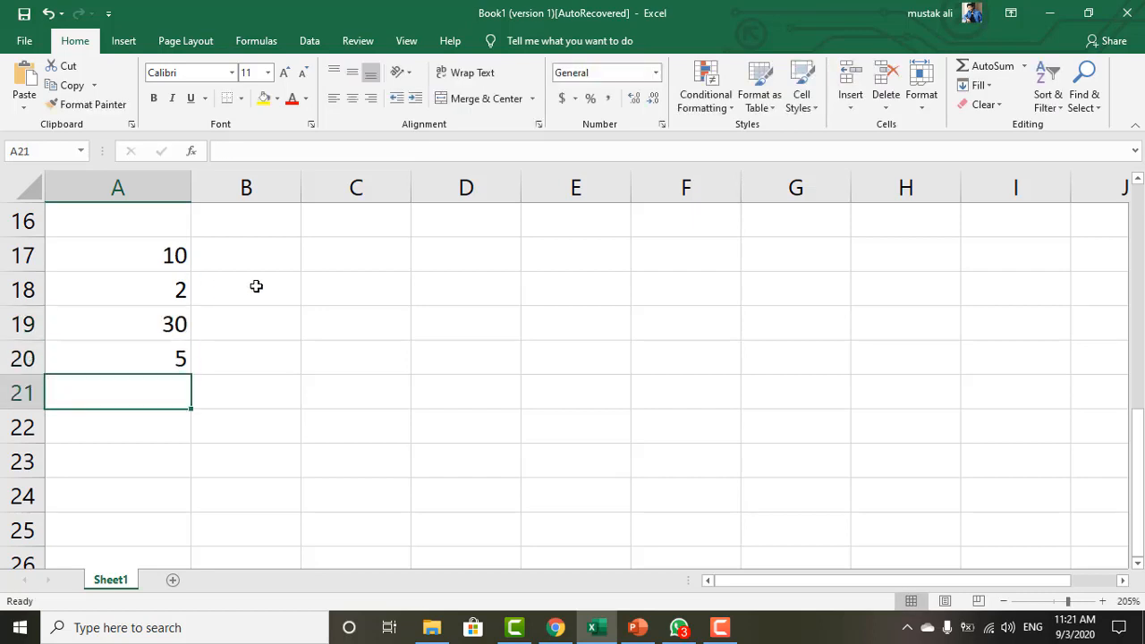
# - Move the four numbers from A17:A20 to B17:B20
pyautogui.click(369, 392)
pyautogui.moveTo(115, 250); pyautogui.dragTo(123, 373)
pyautogui.hotkey('ctrl', 'c')
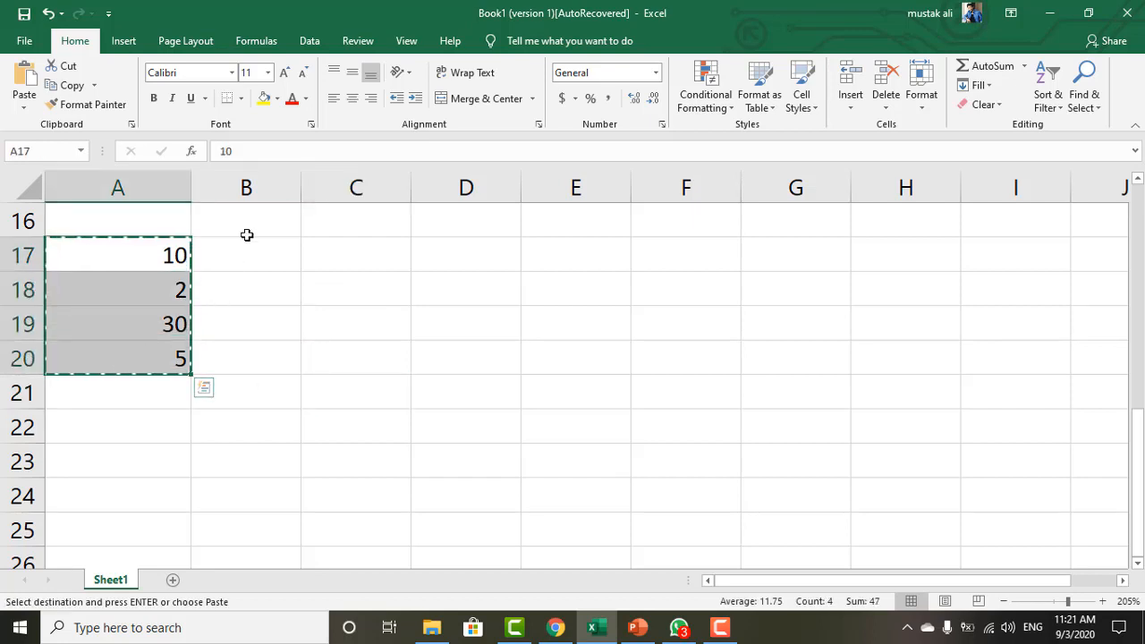
pyautogui.click(246, 232)
pyautogui.click(247, 251)
pyautogui.hotkey('ctrl', 'v')
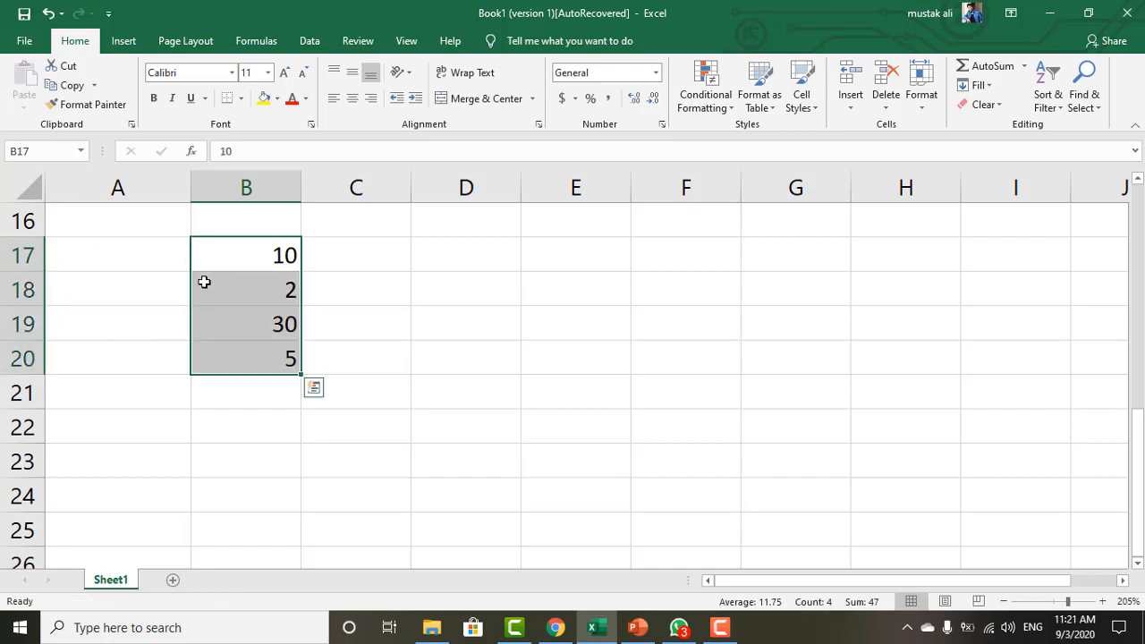
# - Label cell A21 as Product
pyautogui.click(154, 404)
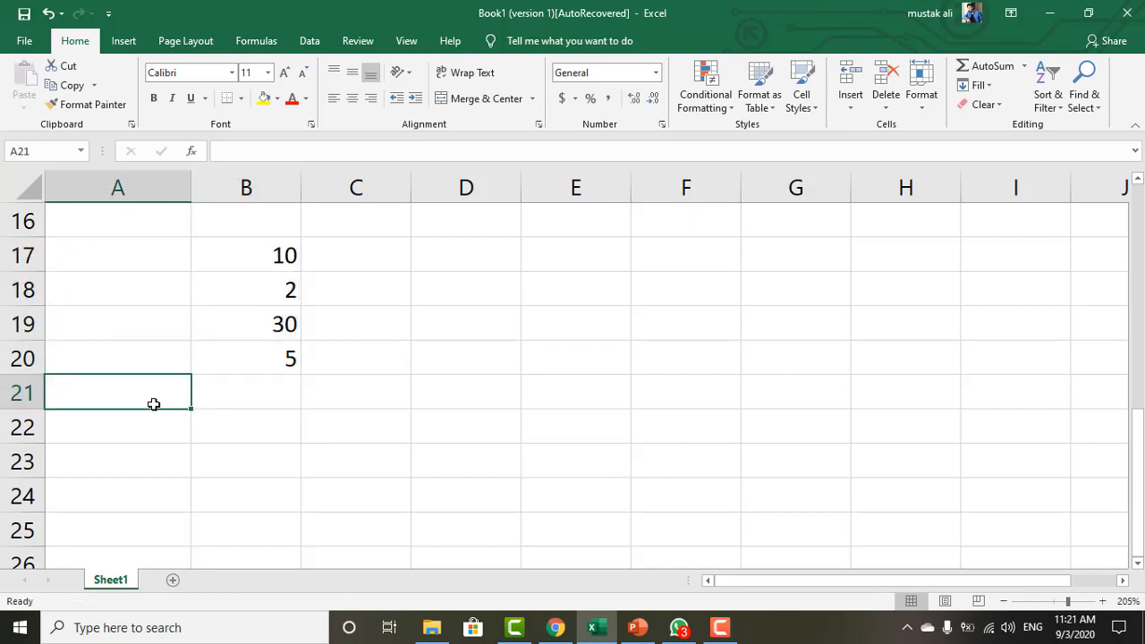
pyautogui.write('Multi')
pyautogui.press('BackSpace')
pyautogui.press('BackSpace')
pyautogui.press('BackSpace')
pyautogui.press('BackSpace')
pyautogui.press('BackSpace')
pyautogui.write('Producto')
pyautogui.press('BackSpace')
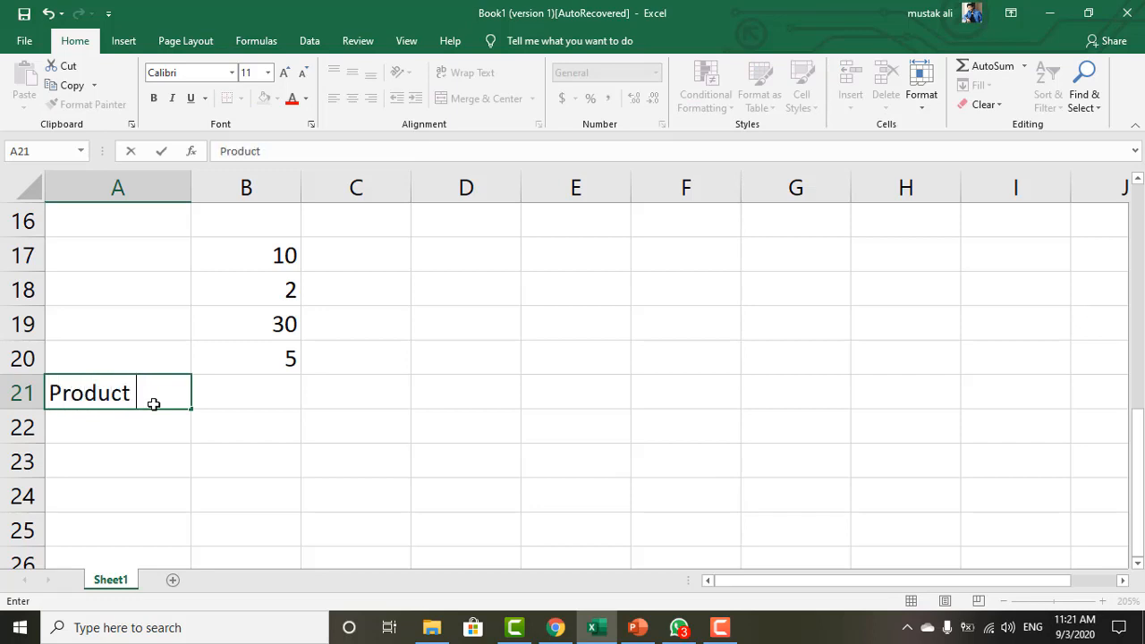
pyautogui.press('Tab')
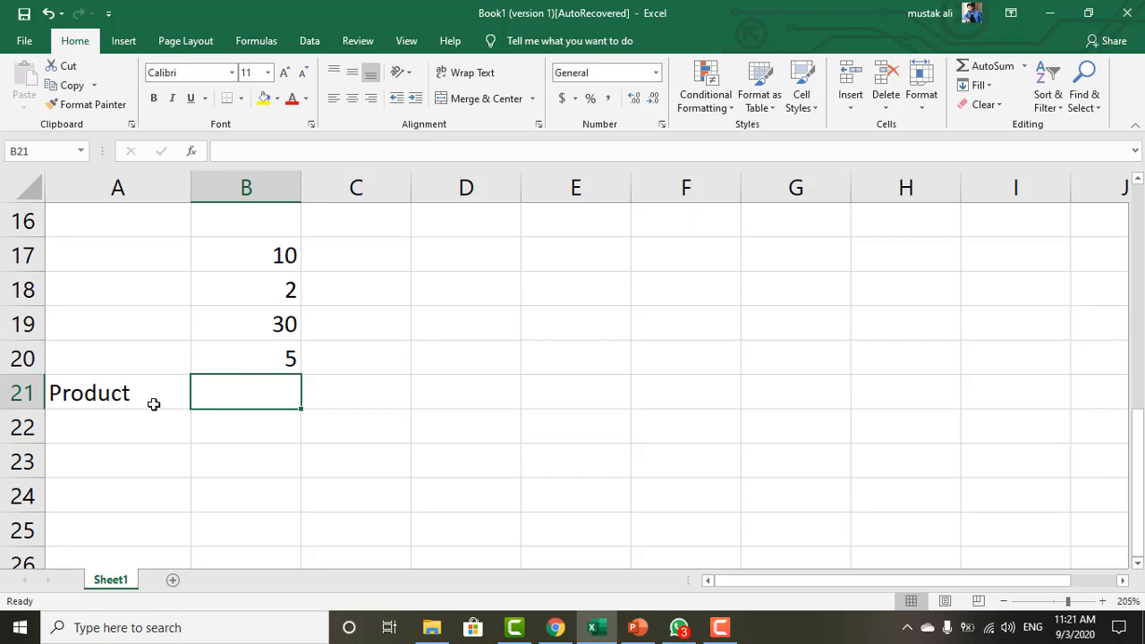
# - Enter the formula =PRODUCT(B17,B20) in cell B21 to multiply only the first and last numbers
pyautogui.write('=')
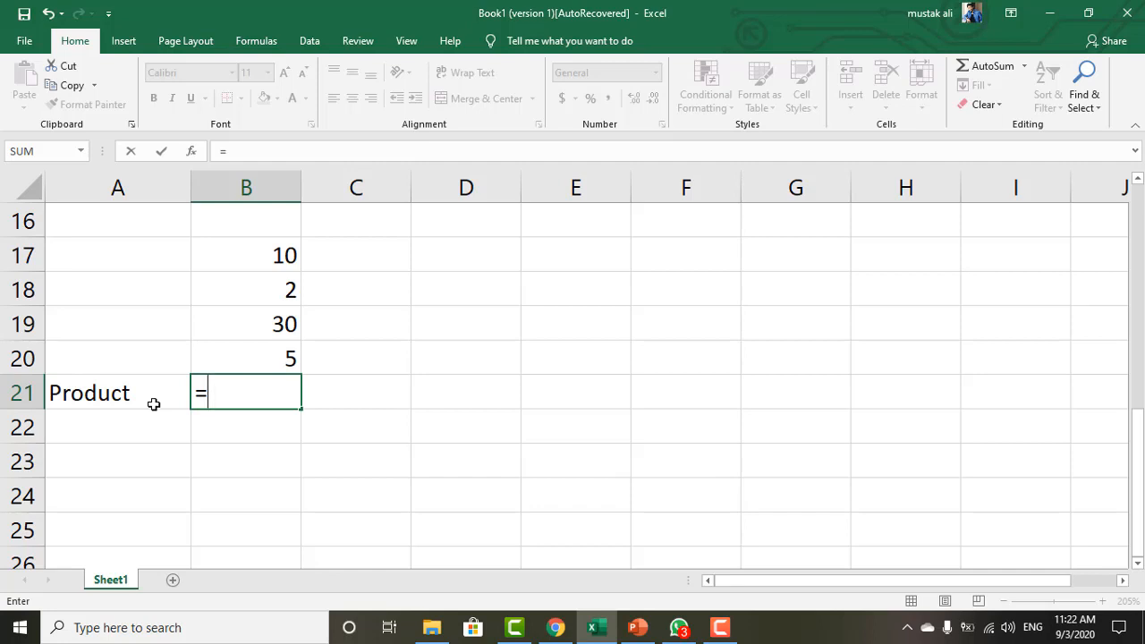
pyautogui.write('pro')
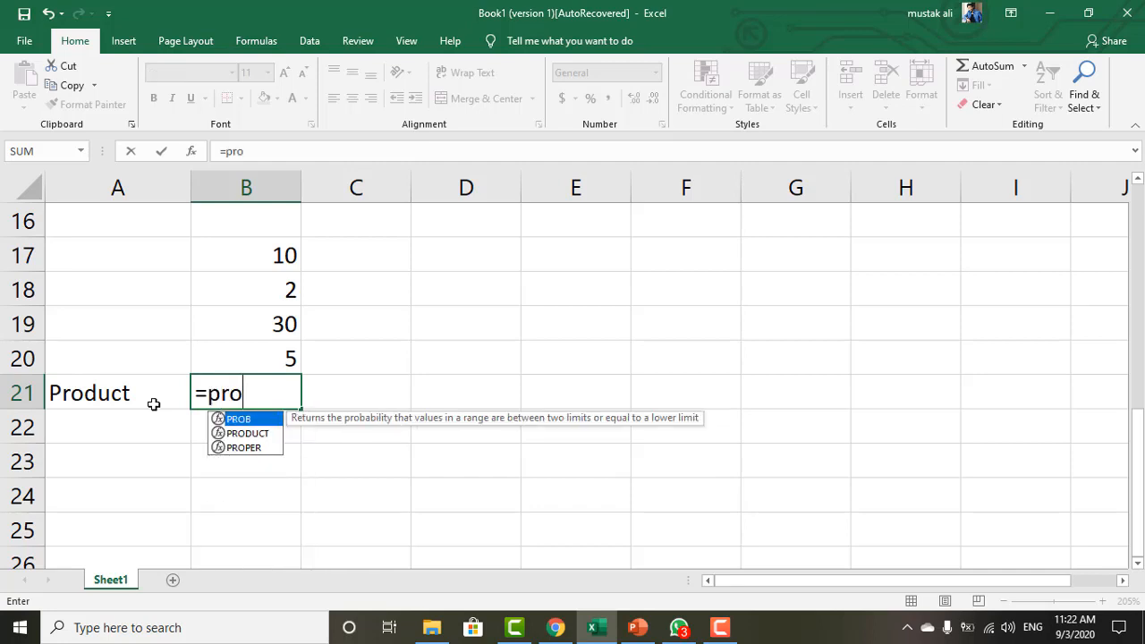
pyautogui.write('dut')
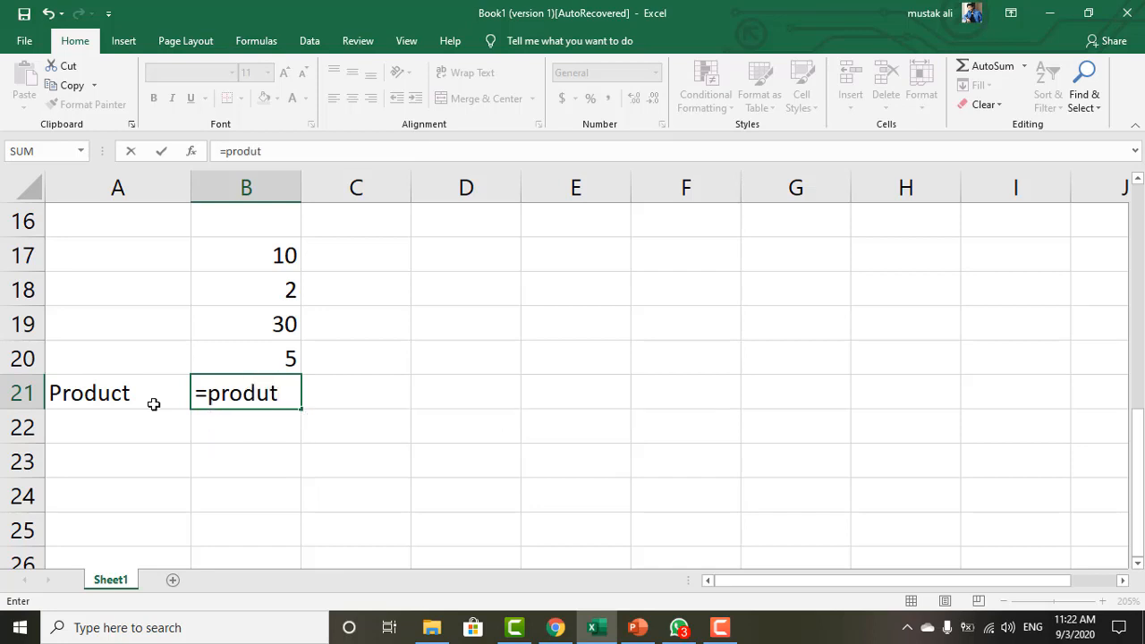
pyautogui.press('BackSpace')
pyautogui.press('BackSpace')
pyautogui.write('uct(')
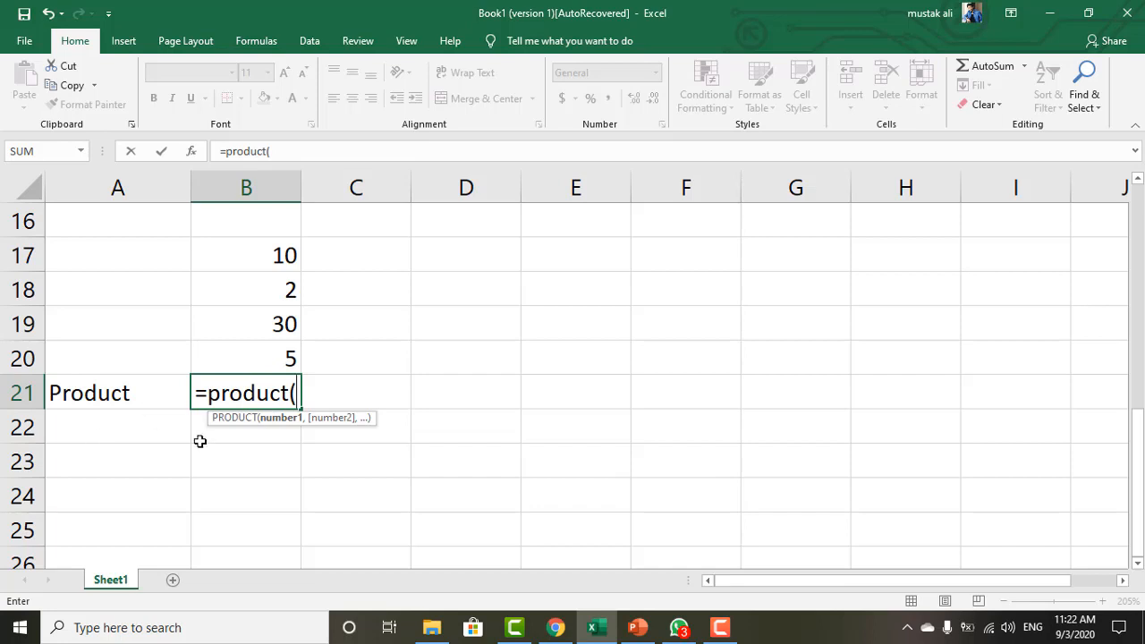
pyautogui.click(285, 256)
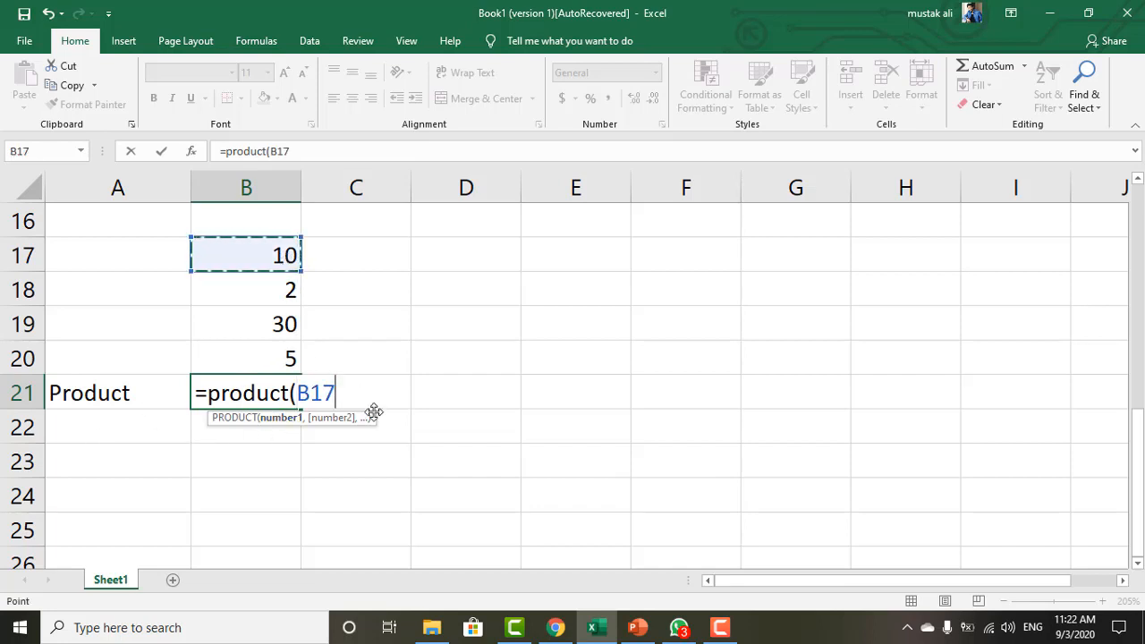
pyautogui.write(',')
pyautogui.click(272, 360)
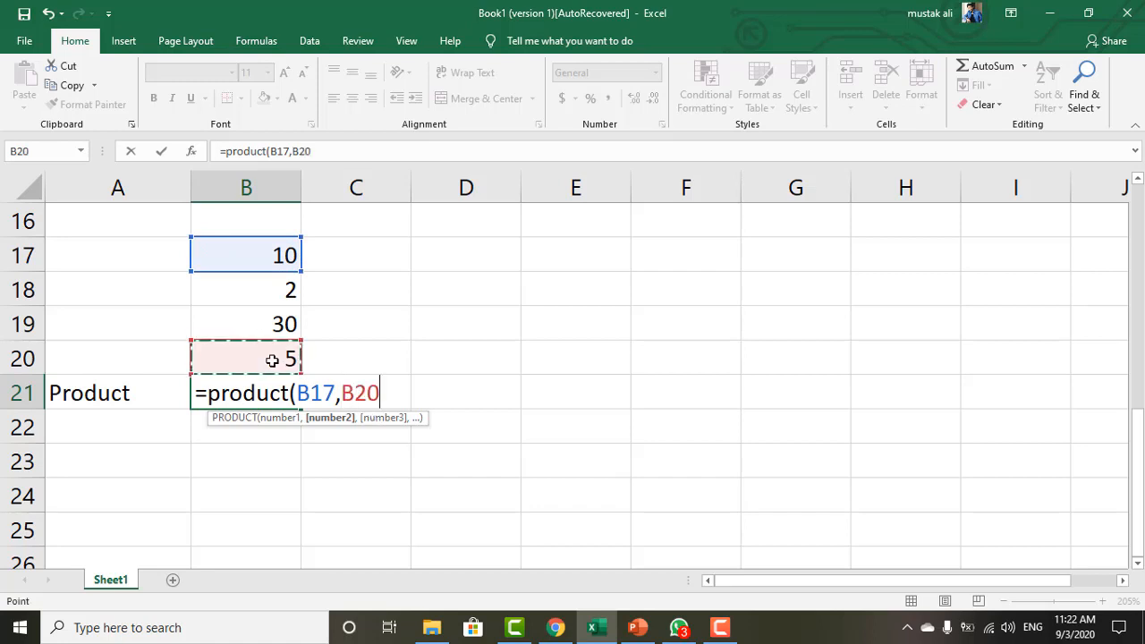
pyautogui.write(')')
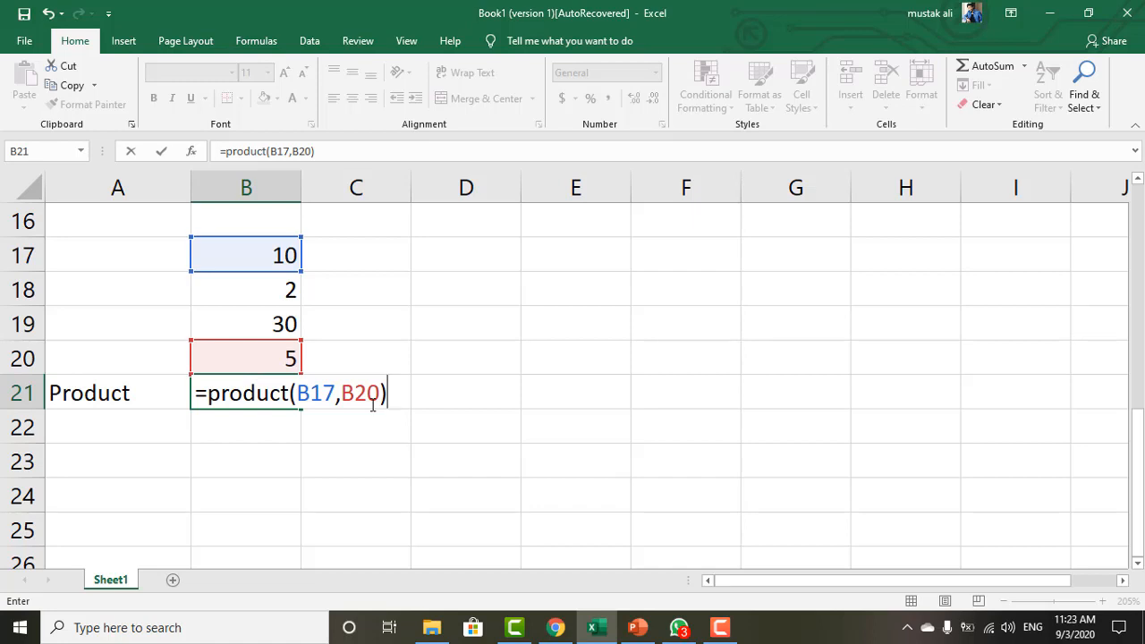
pyautogui.press('Return')
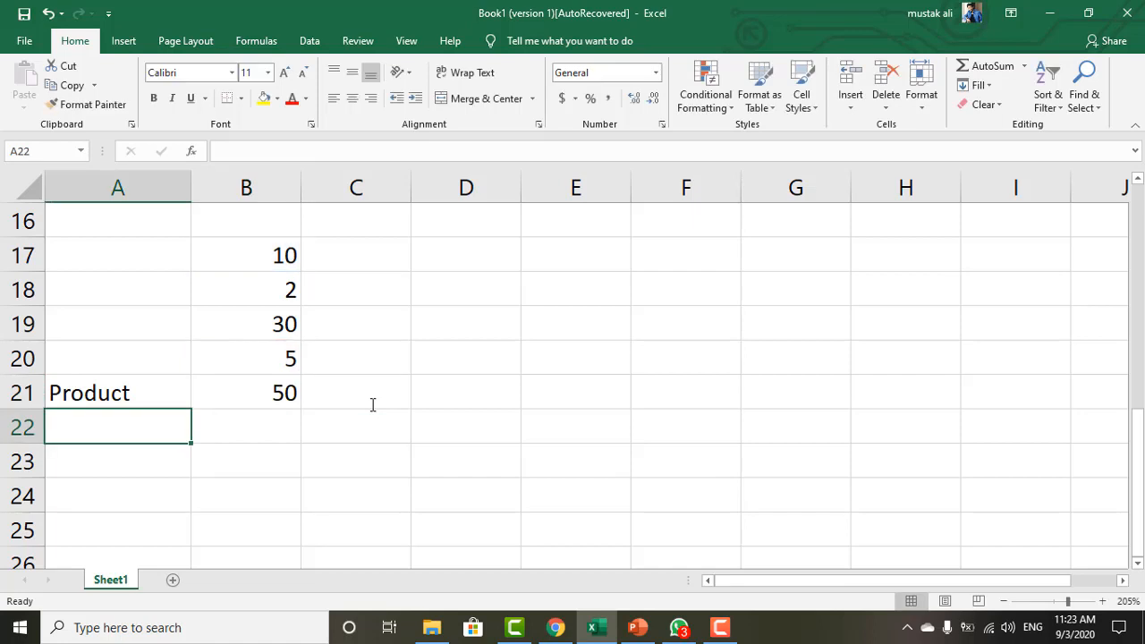
# - Edit the formula in B21 to =PRODUCT(B17:B20) so it multiplies the whole range
pyautogui.click(277, 398)
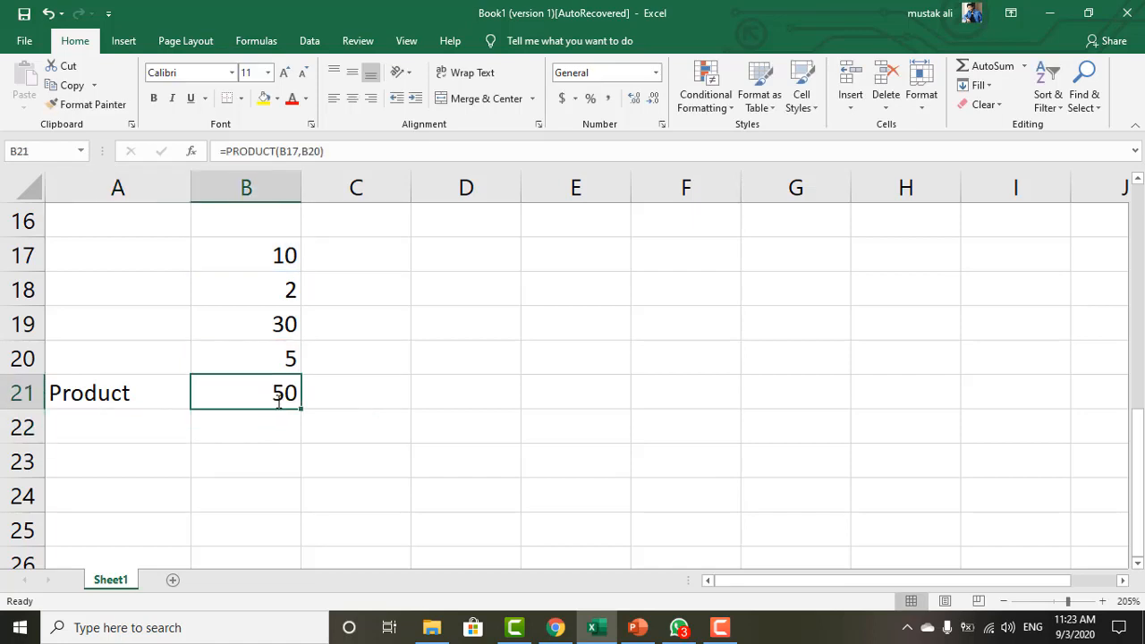
pyautogui.doubleClick(277, 398)
pyautogui.click(360, 399)
pyautogui.press('BackSpace')
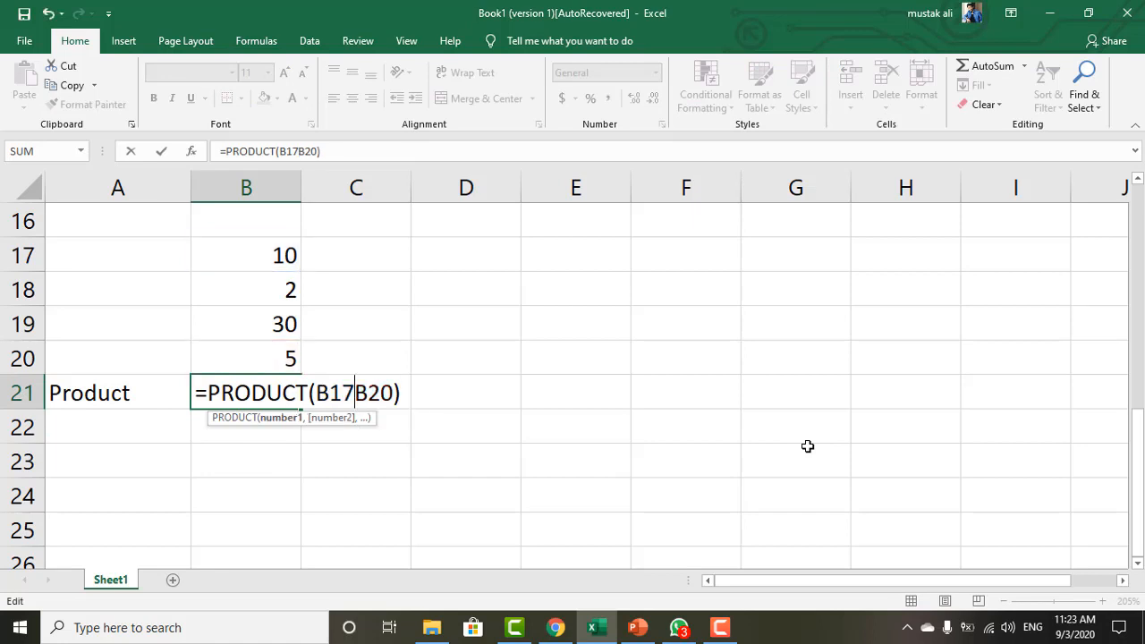
pyautogui.write(':')
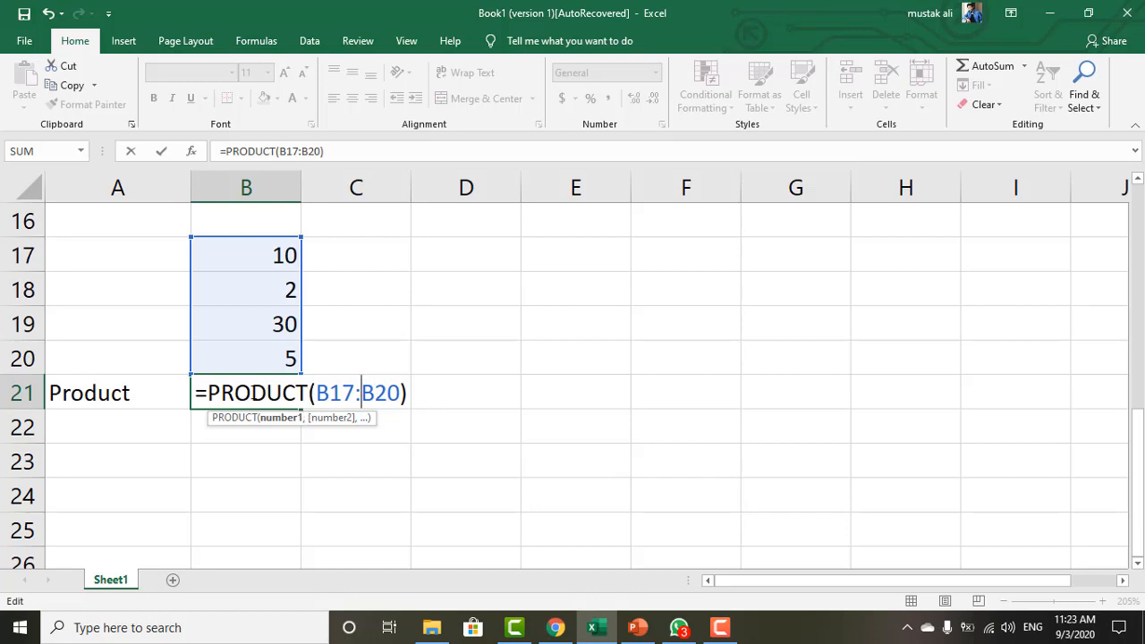
pyautogui.press('Return')
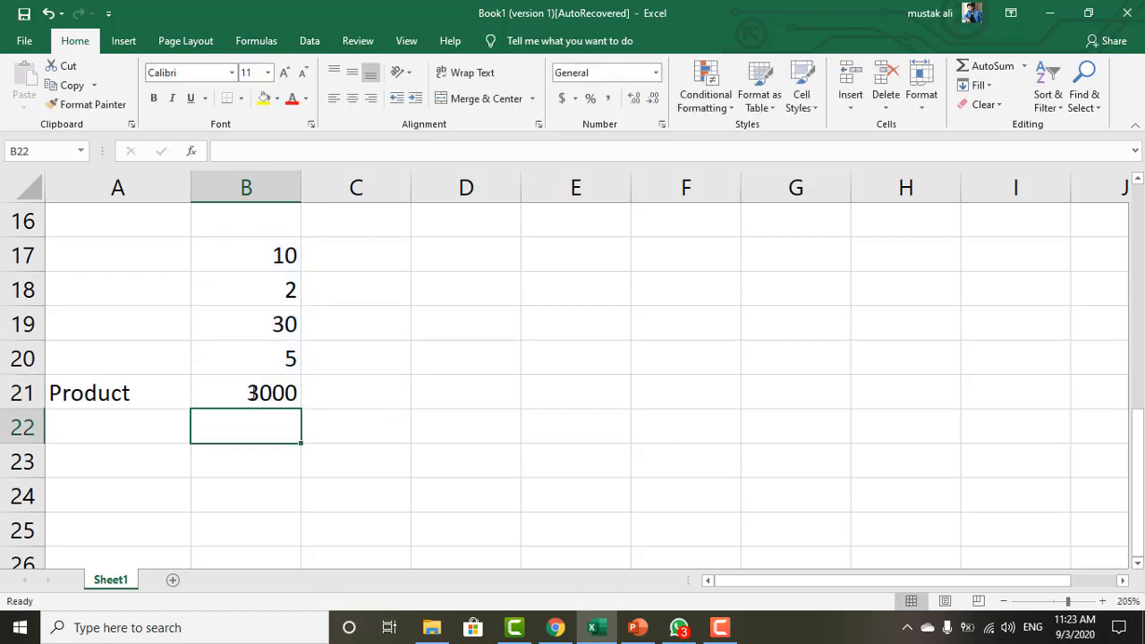
# - Give the range B17:B20 the defined name maina
pyautogui.click(253, 391)
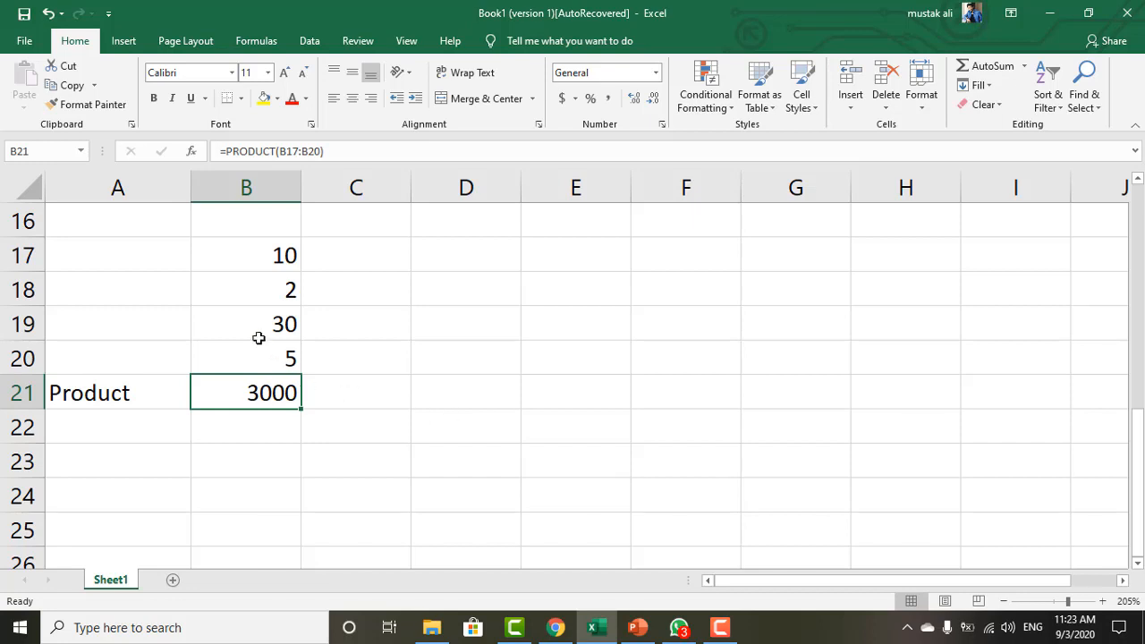
pyautogui.moveTo(258, 256); pyautogui.dragTo(257, 368)
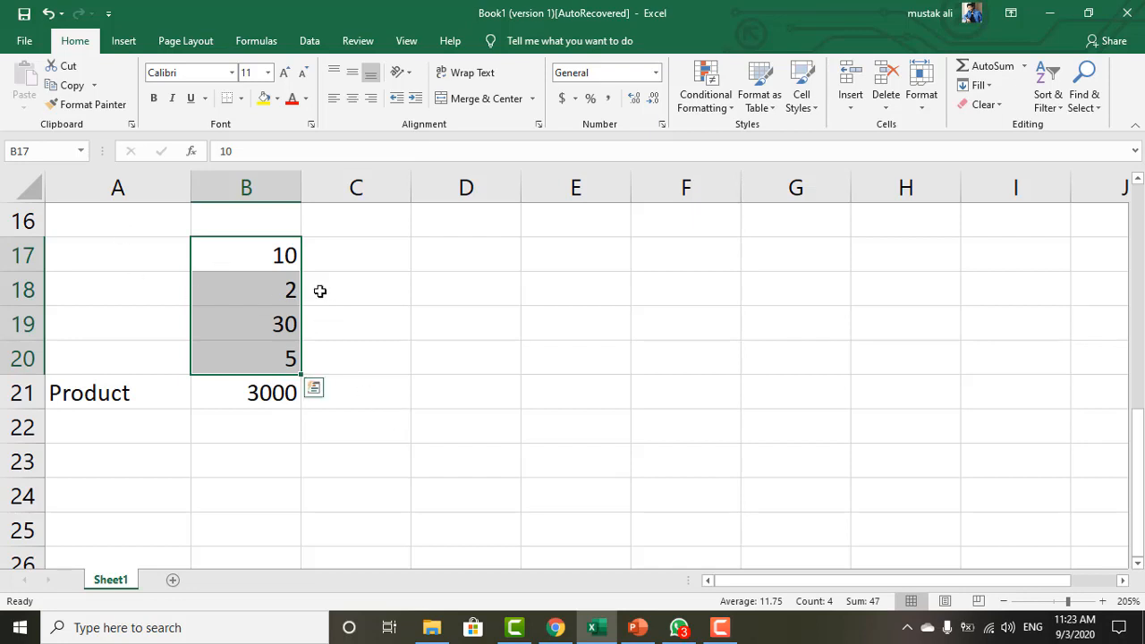
pyautogui.click(54, 152)
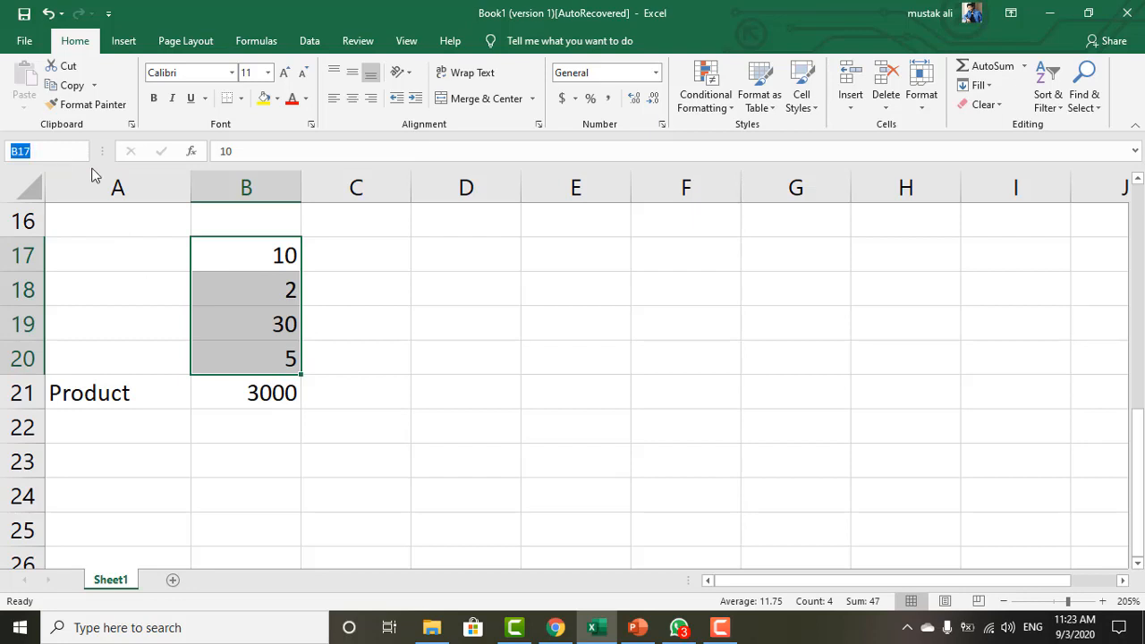
pyautogui.write('mal')
pyautogui.write('na')
pyautogui.press('Return')
pyautogui.click(217, 390)
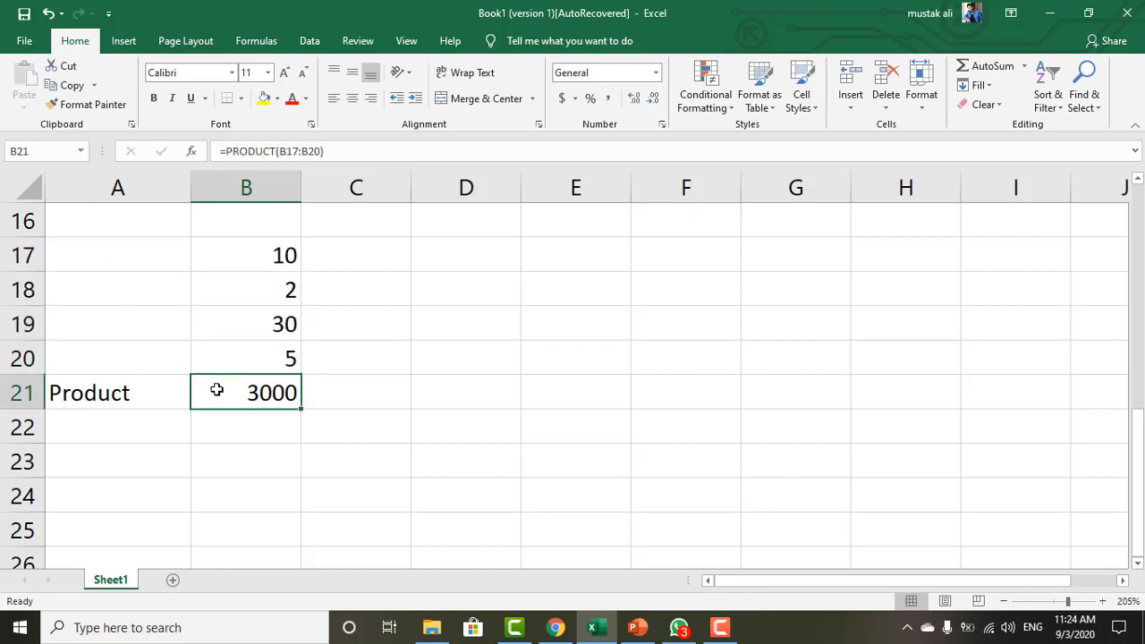
pyautogui.press('Delete')
pyautogui.write('=pri')
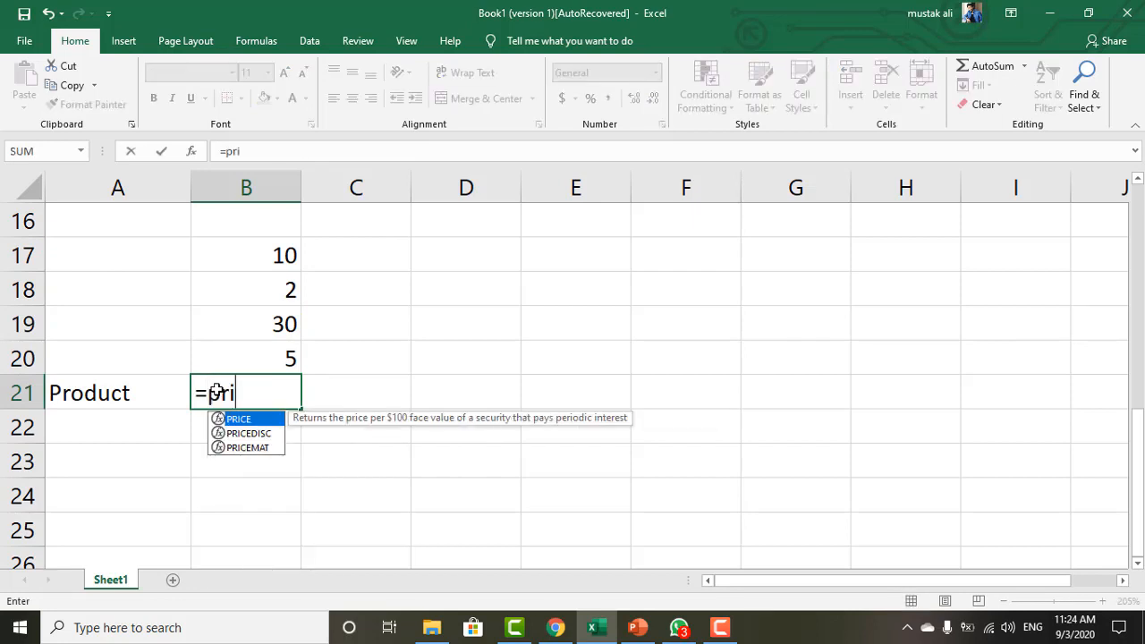
pyautogui.press('Left')
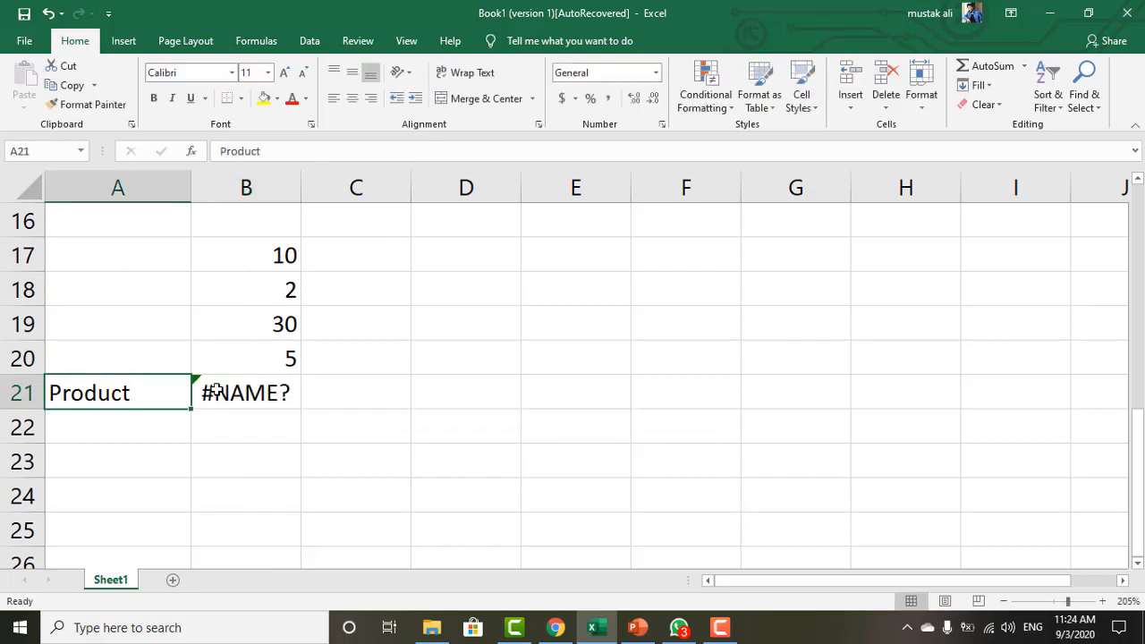
# - Replace the content of B21 with the formula =PRODUCT(maina), using the named range as its argument
pyautogui.click(216, 390)
pyautogui.press('BackSpace')
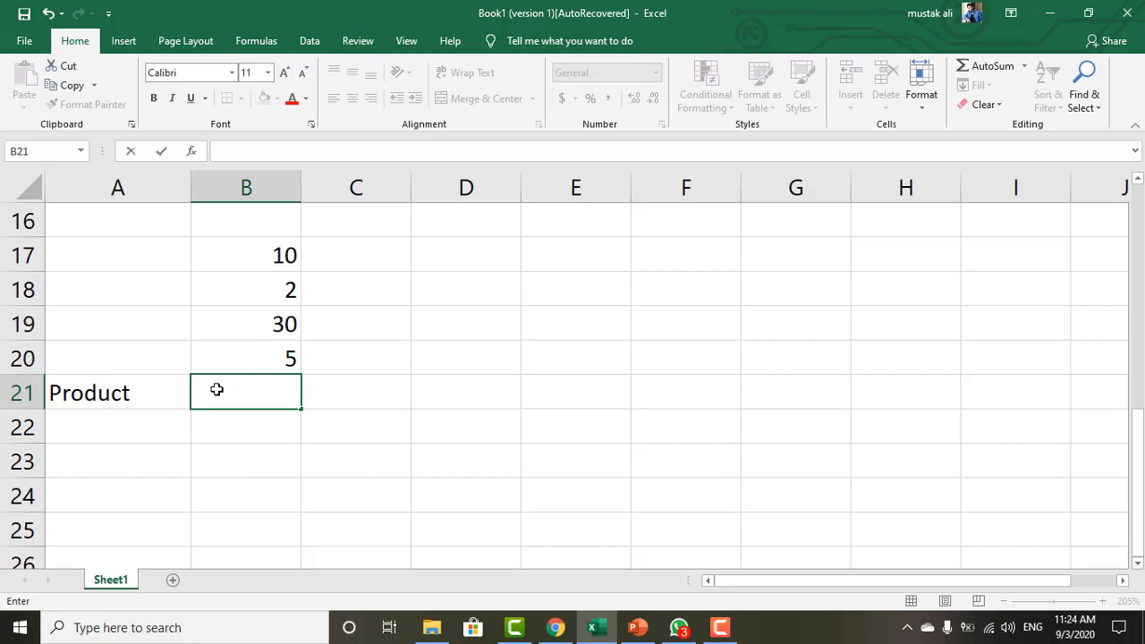
pyautogui.write('=prod')
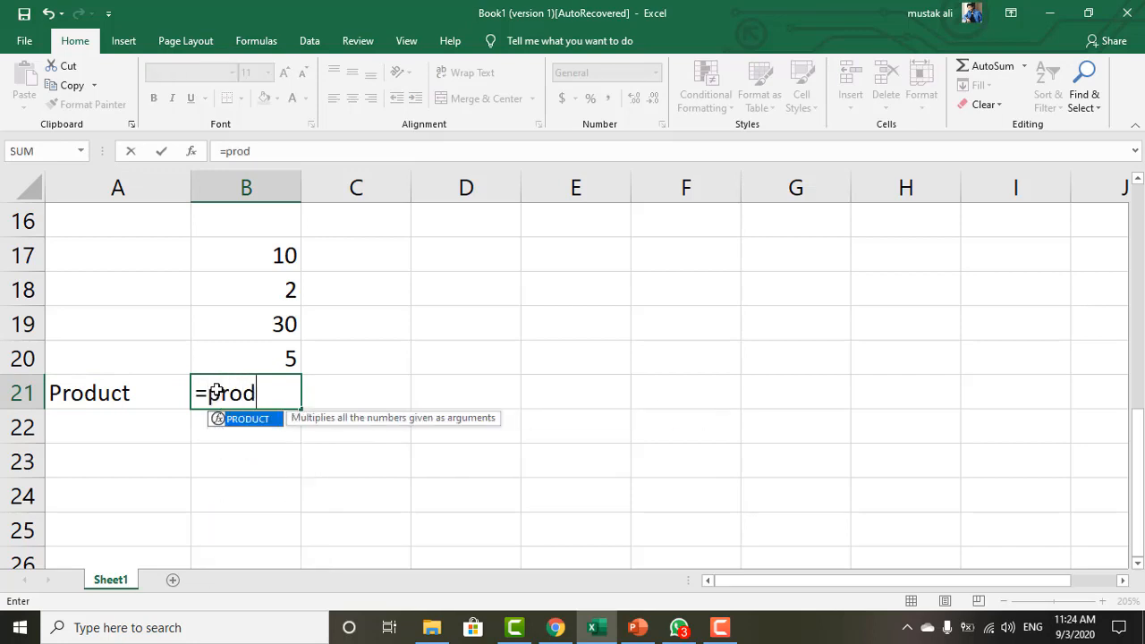
pyautogui.write('uct(maina')
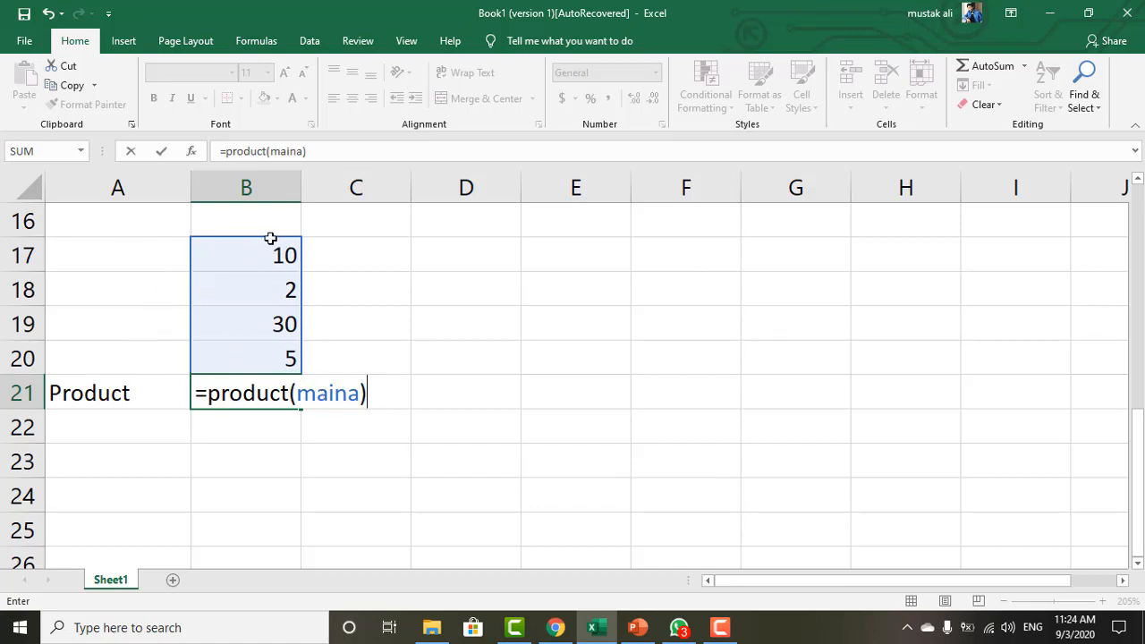
pyautogui.press('Return')
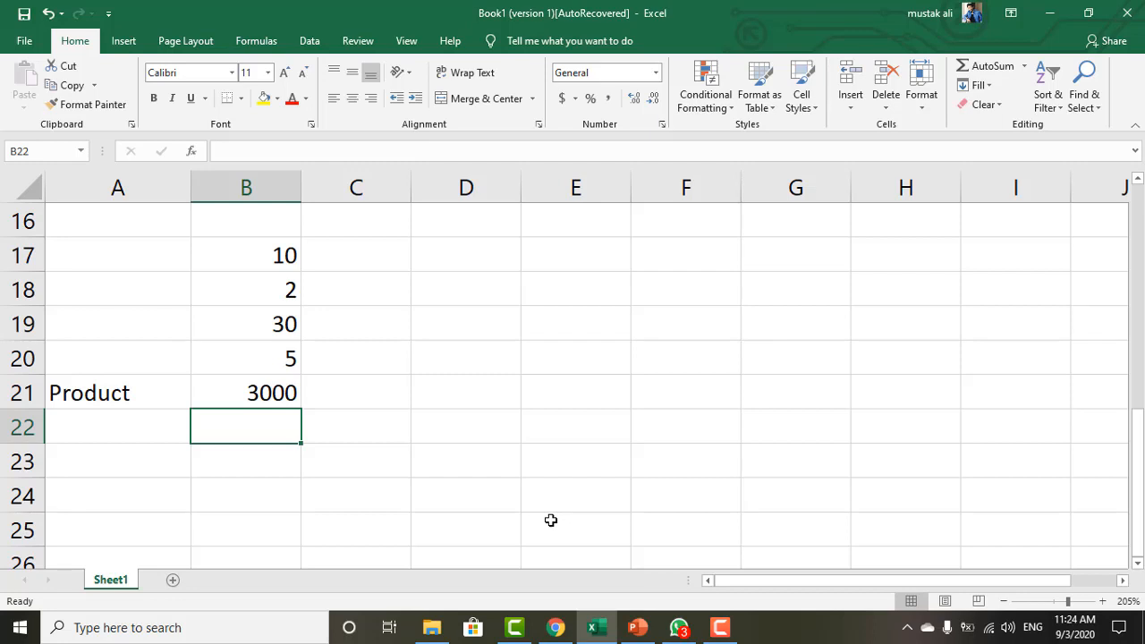
pyautogui.click(286, 390)
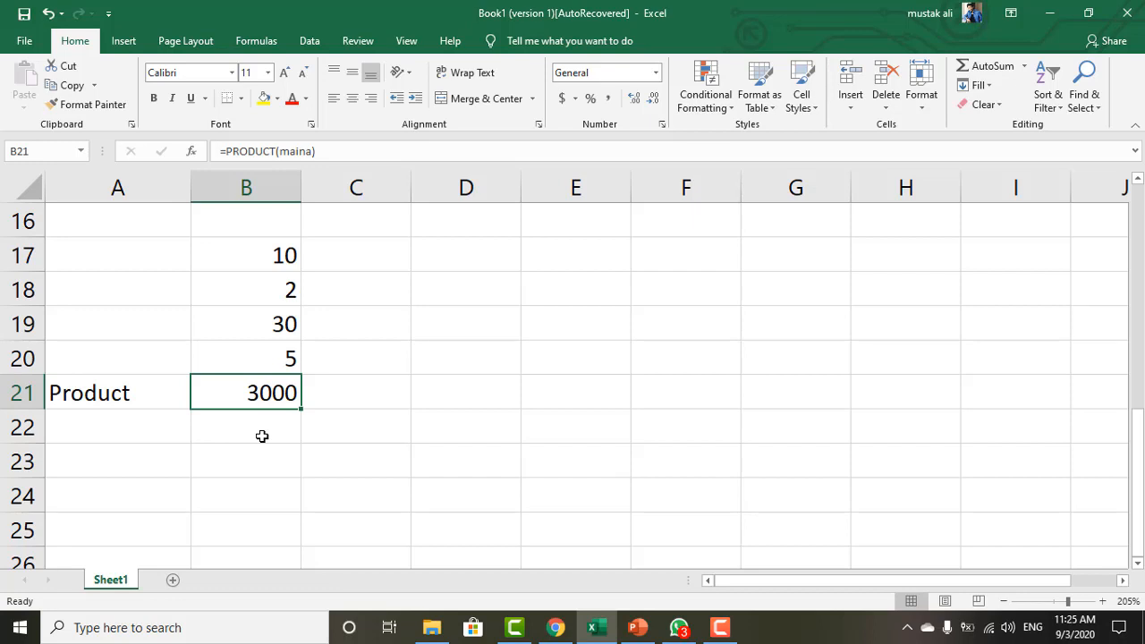
pyautogui.click(154, 426)
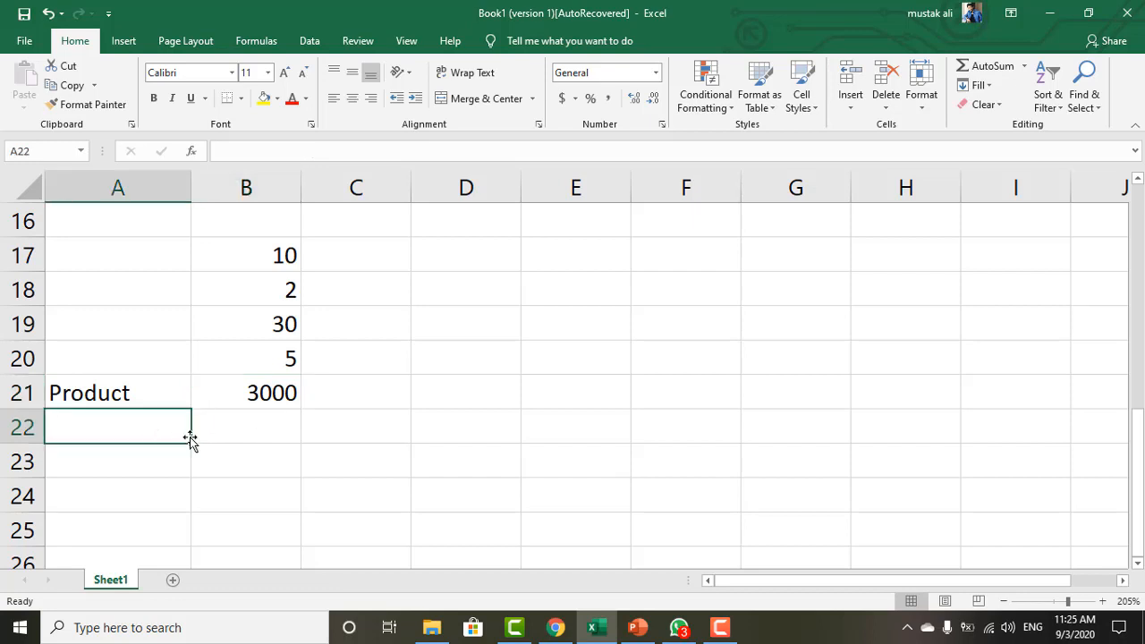
# - Enter the labels min, max, sqrt and average in cells A22 to A25 below Product
pyautogui.write('min')
pyautogui.press('Return')
pyautogui.write('m')
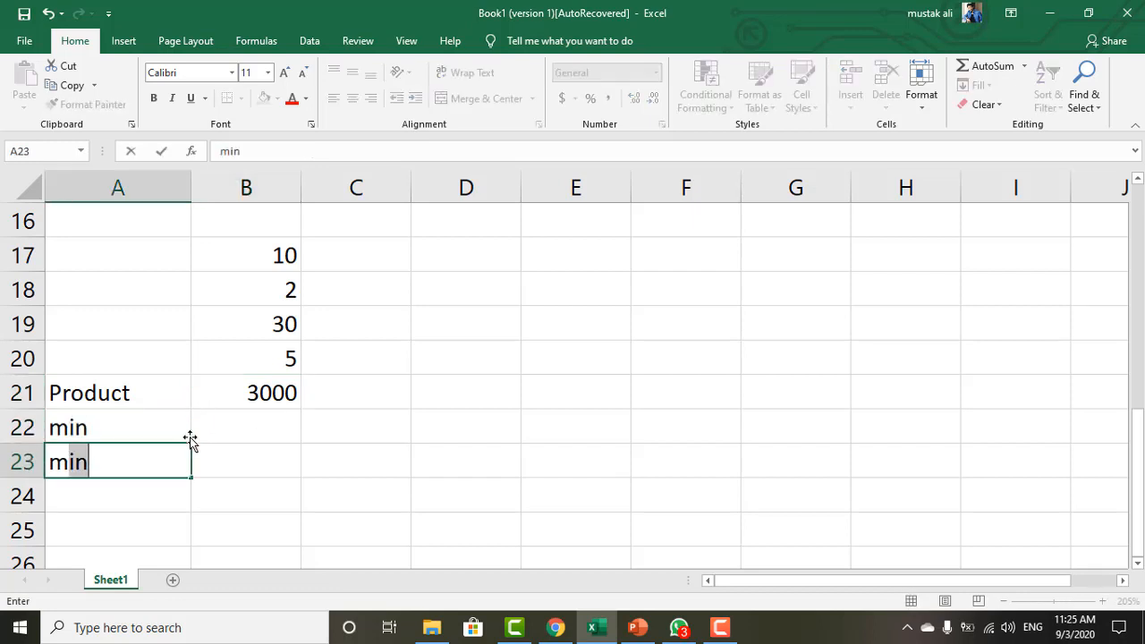
pyautogui.write('ax')
pyautogui.press('Return')
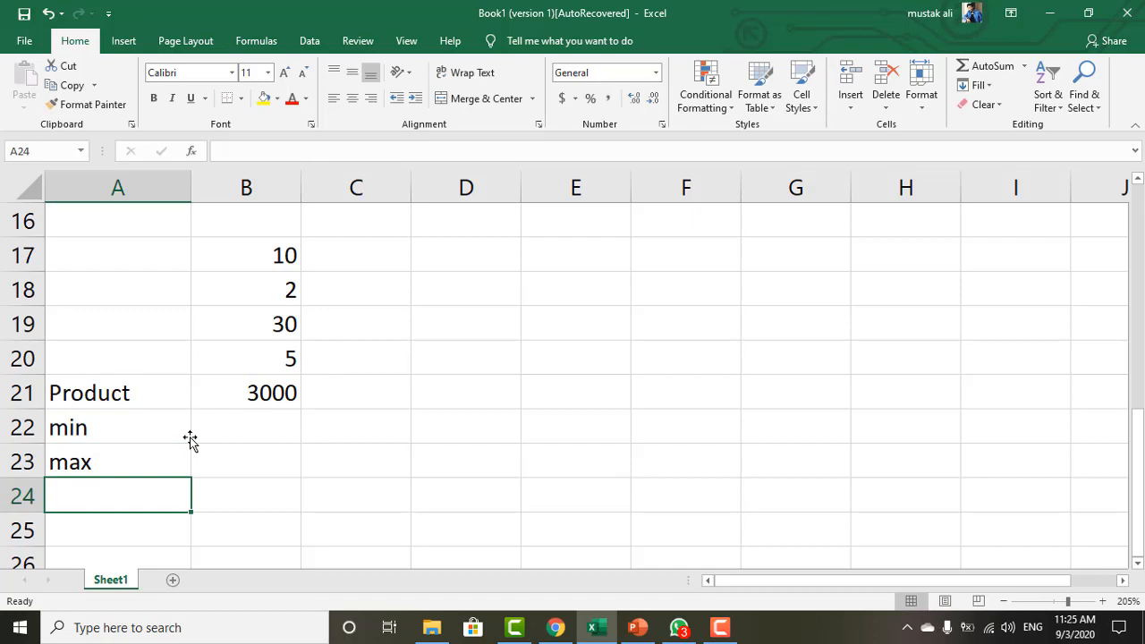
pyautogui.write('sqrt')
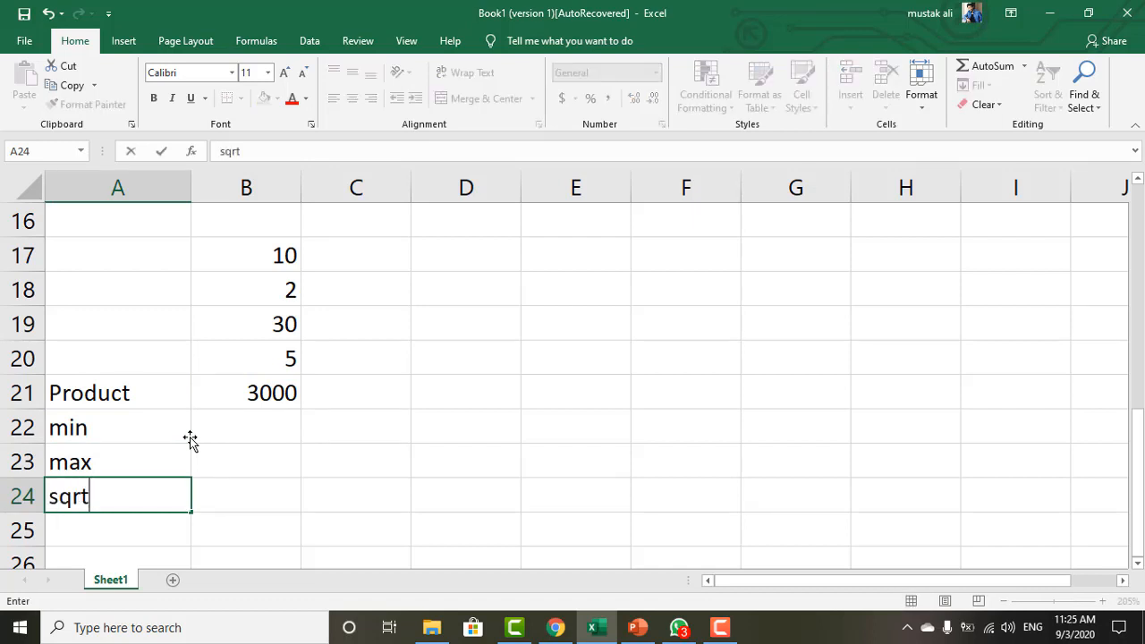
pyautogui.press('Return')
pyautogui.write('average')
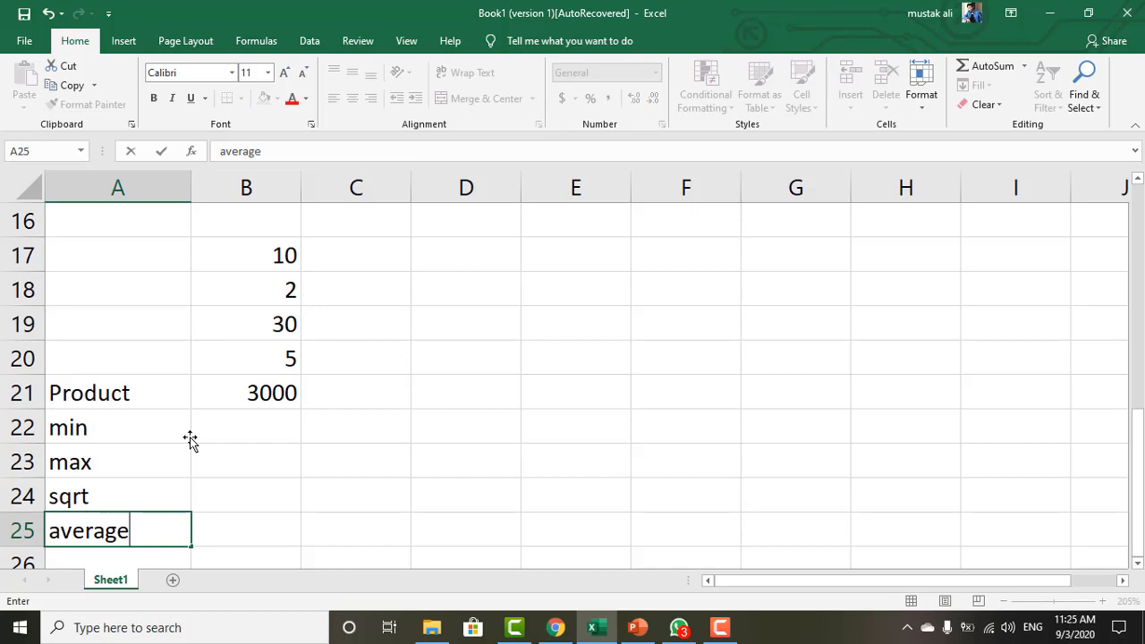
pyautogui.press('Return')
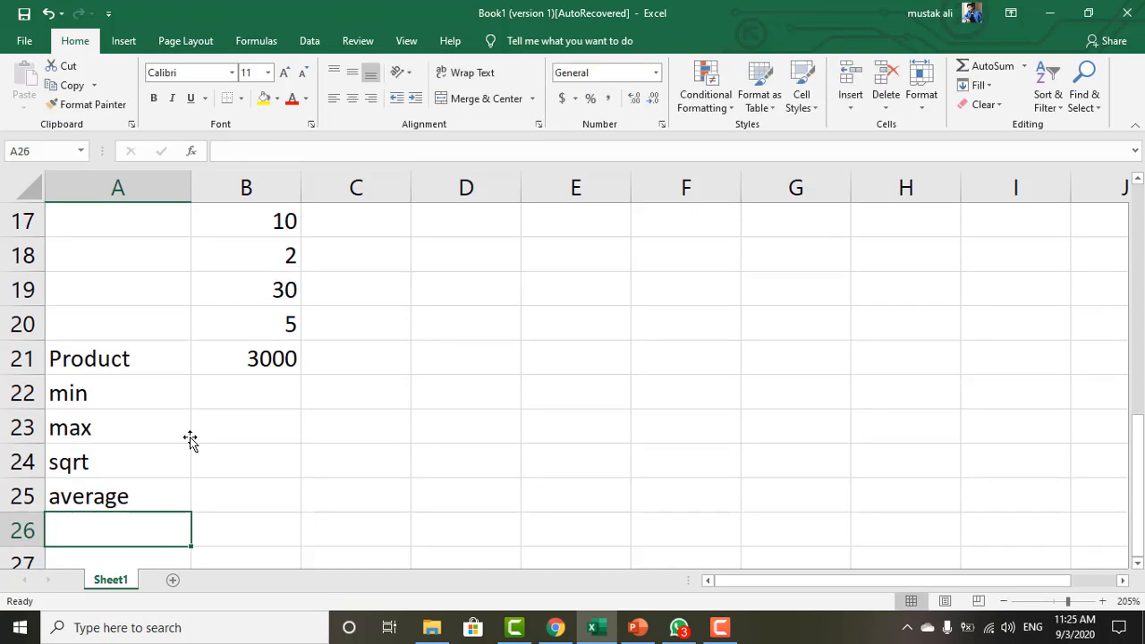
# - Enter the formula =MIN(maina) in cell B22 to find the smallest number in the named range
pyautogui.click(243, 394)
pyautogui.scroll(1, 243, 394)
pyautogui.scroll(-1, 243, 394)
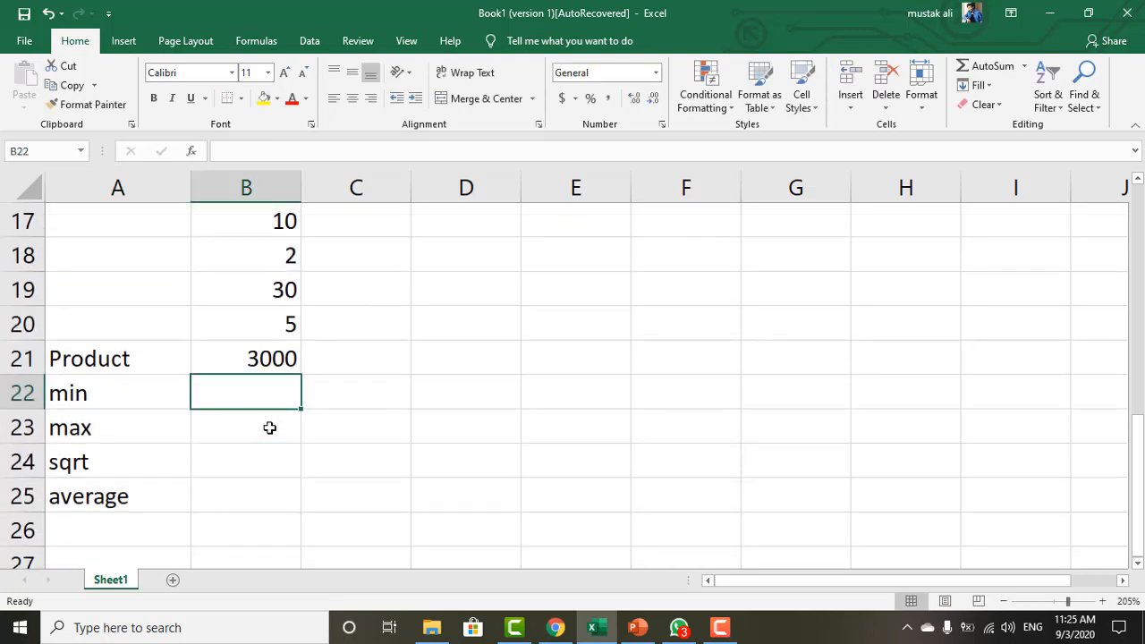
pyautogui.write('=')
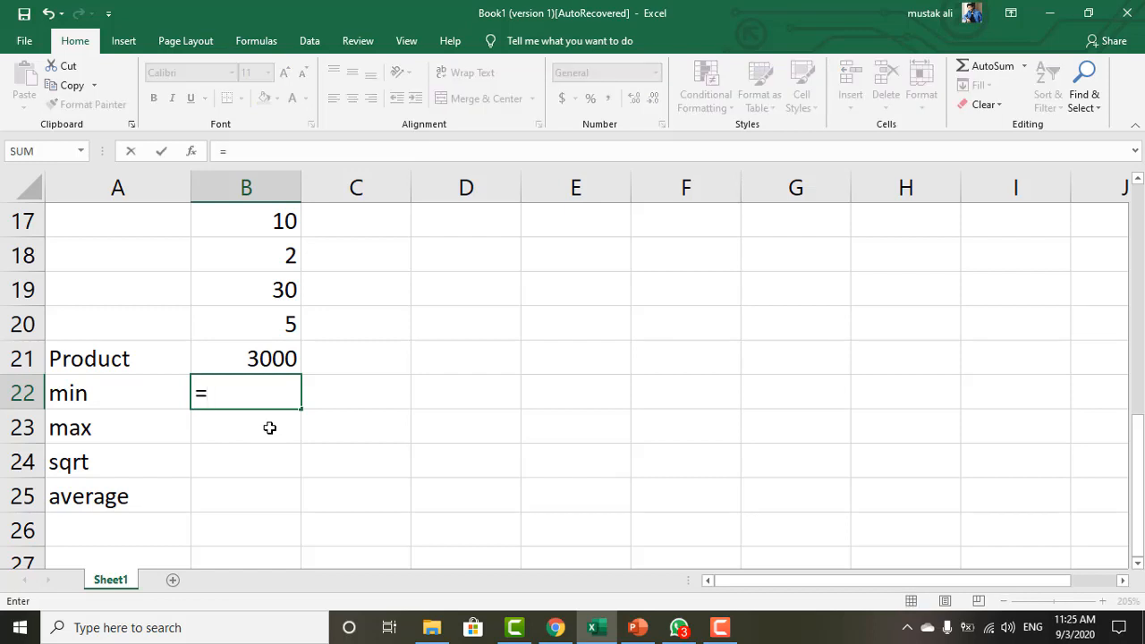
pyautogui.write('min')
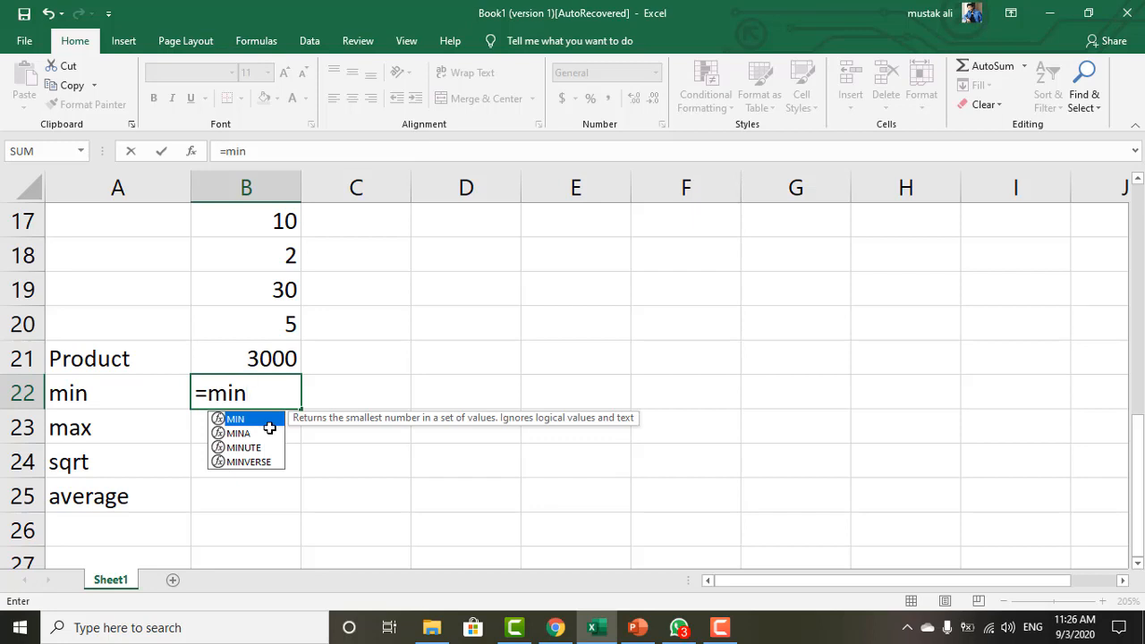
pyautogui.write('(')
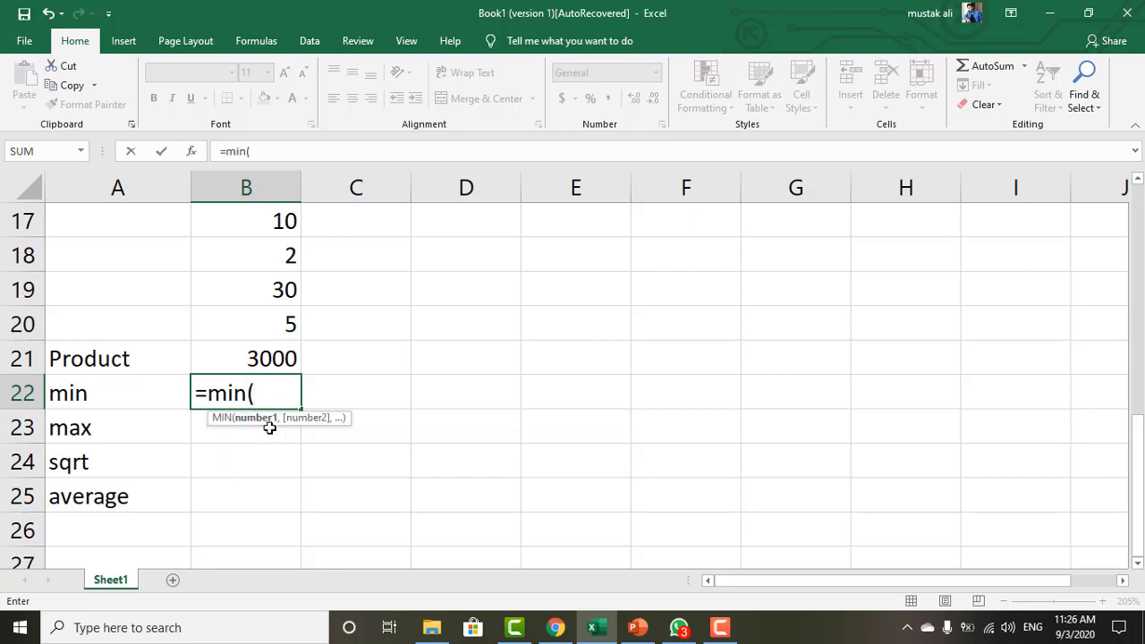
pyautogui.moveTo(277, 218); pyautogui.dragTo(271, 332)
pyautogui.write(')')
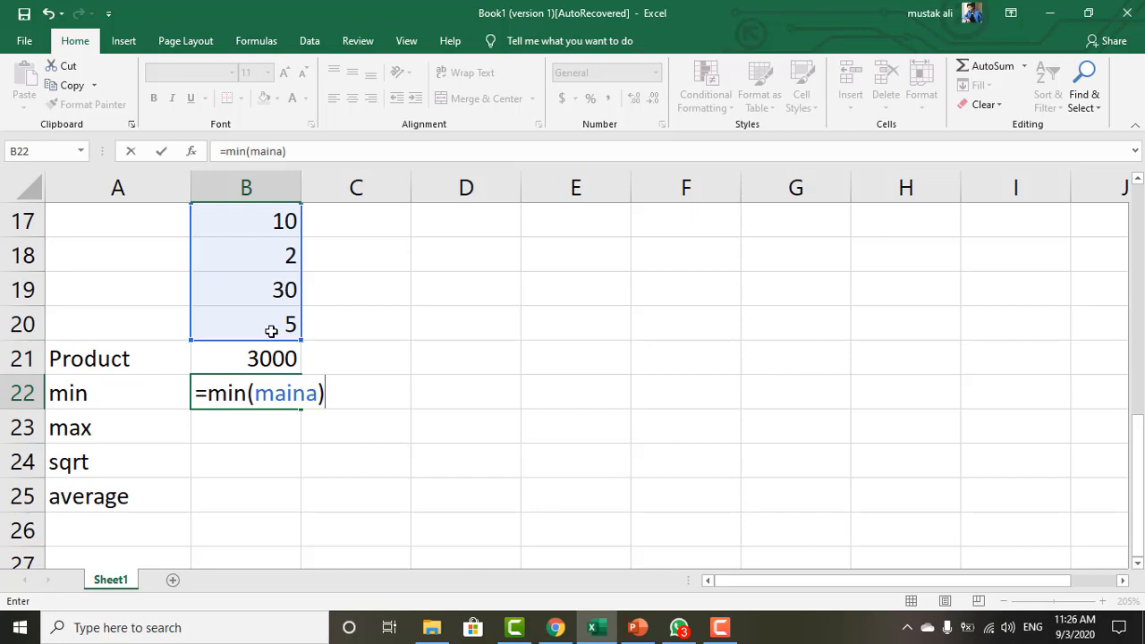
pyautogui.press('Return')
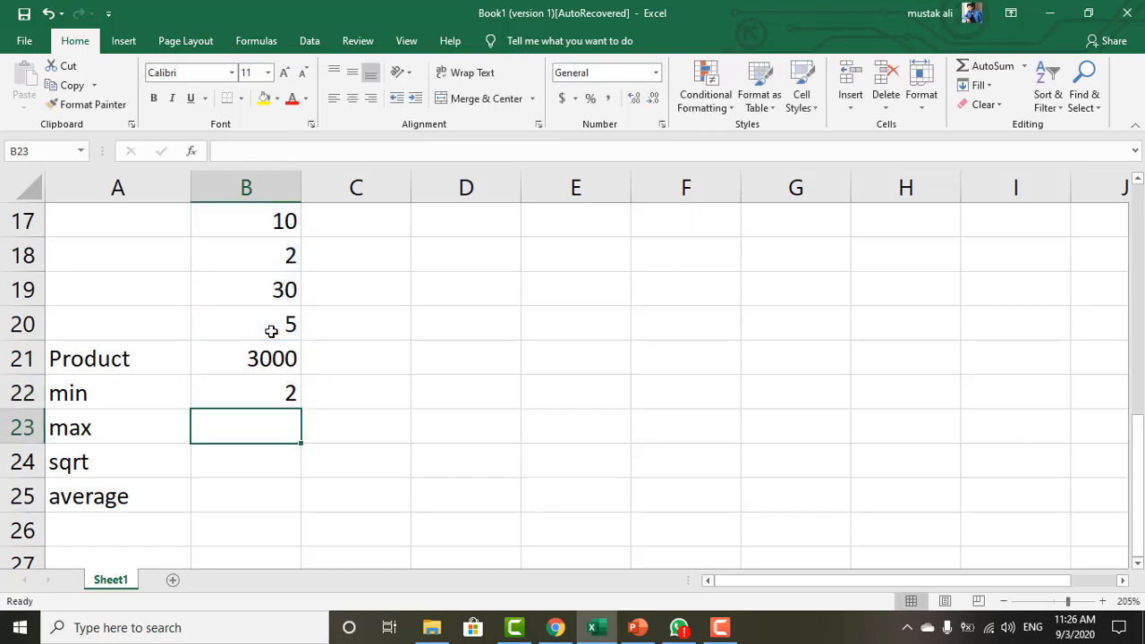
# - Replace the content of B22 with =MIN(C2:D7) and compare the result with the Bonus and Total columns
pyautogui.press('Up')
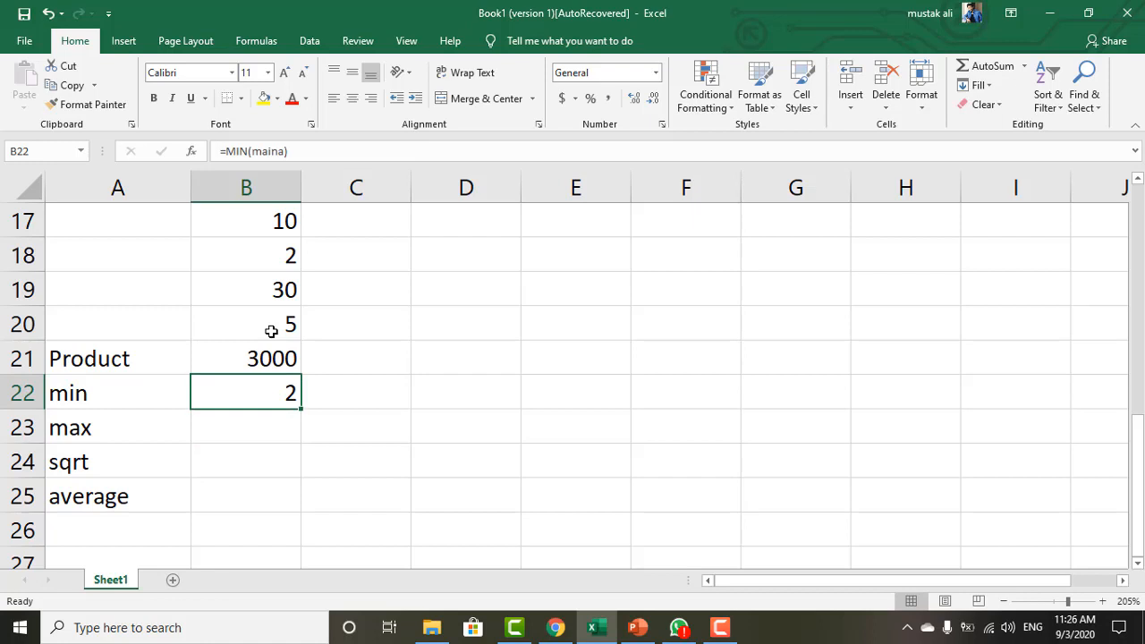
pyautogui.press('Delete')
pyautogui.scroll(5, 274, 295)
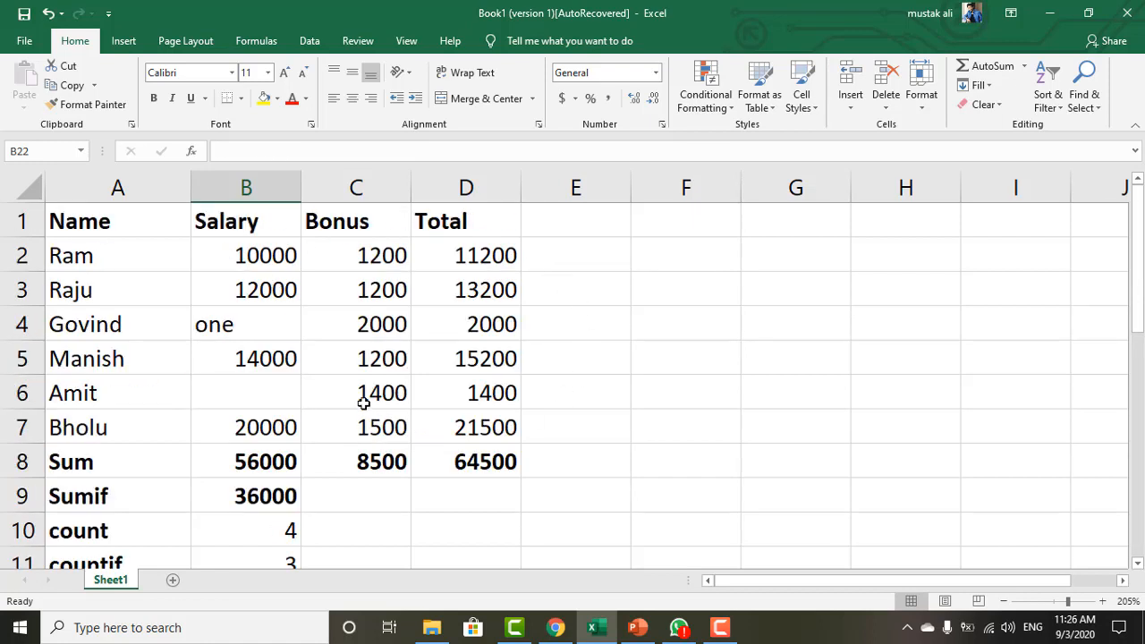
pyautogui.scroll(-4, 548, 525)
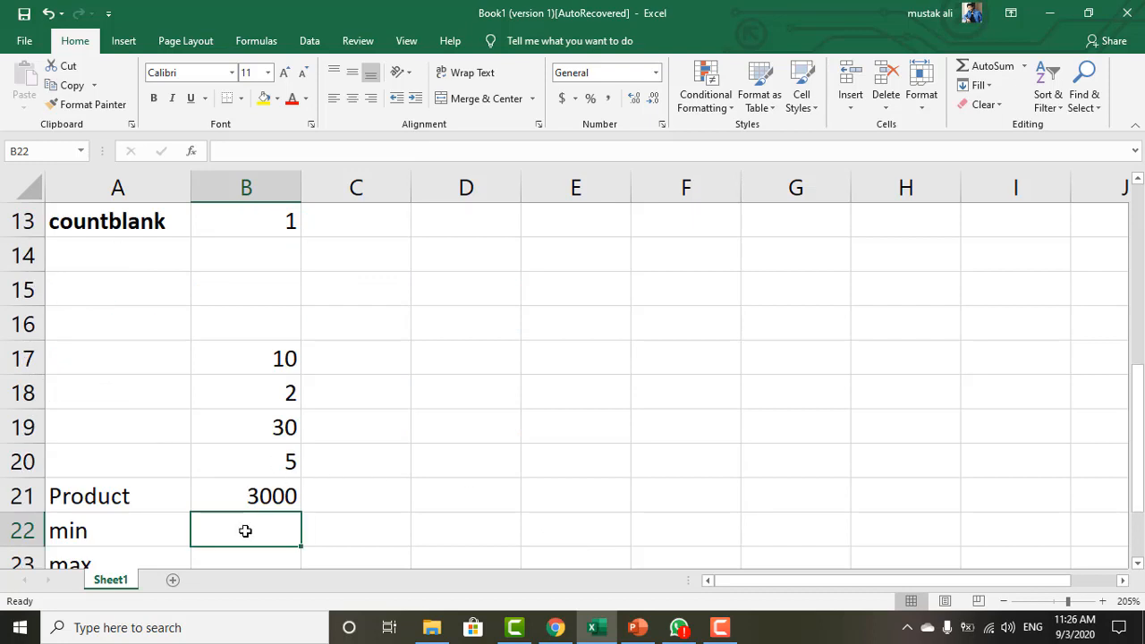
pyautogui.write('=min(')
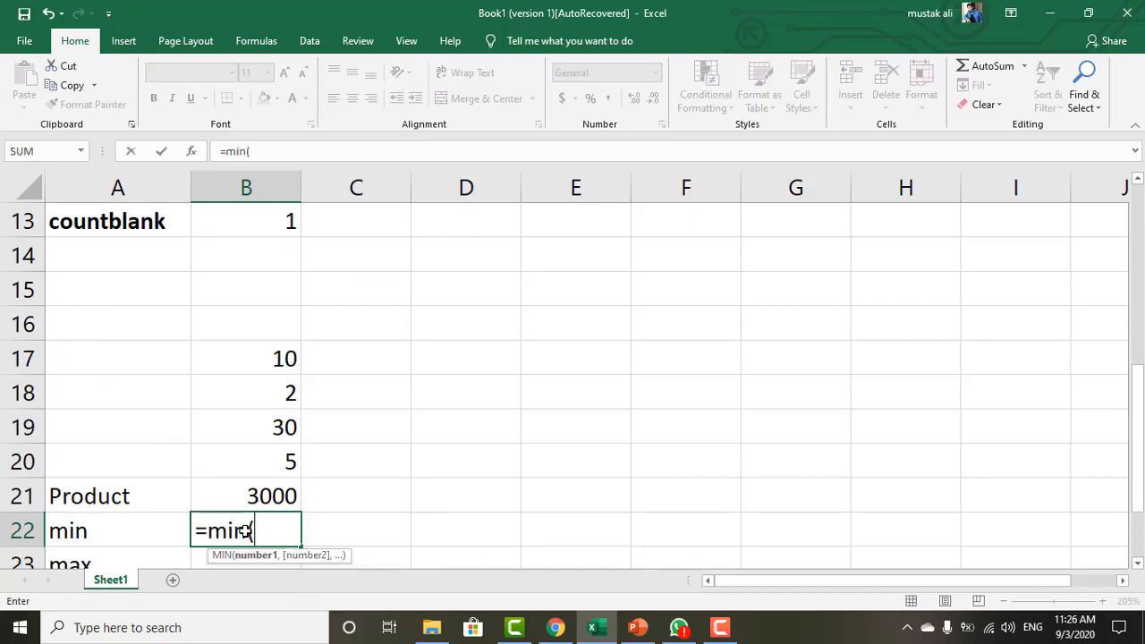
pyautogui.scroll(4, 252, 534)
pyautogui.moveTo(376, 252); pyautogui.dragTo(458, 428)
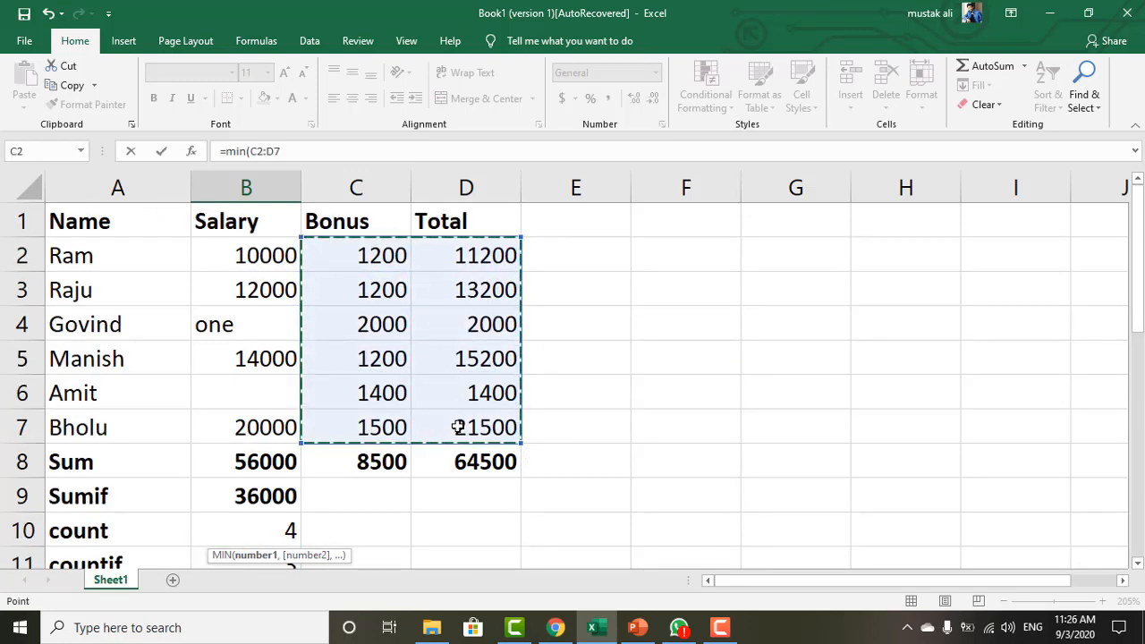
pyautogui.write(')')
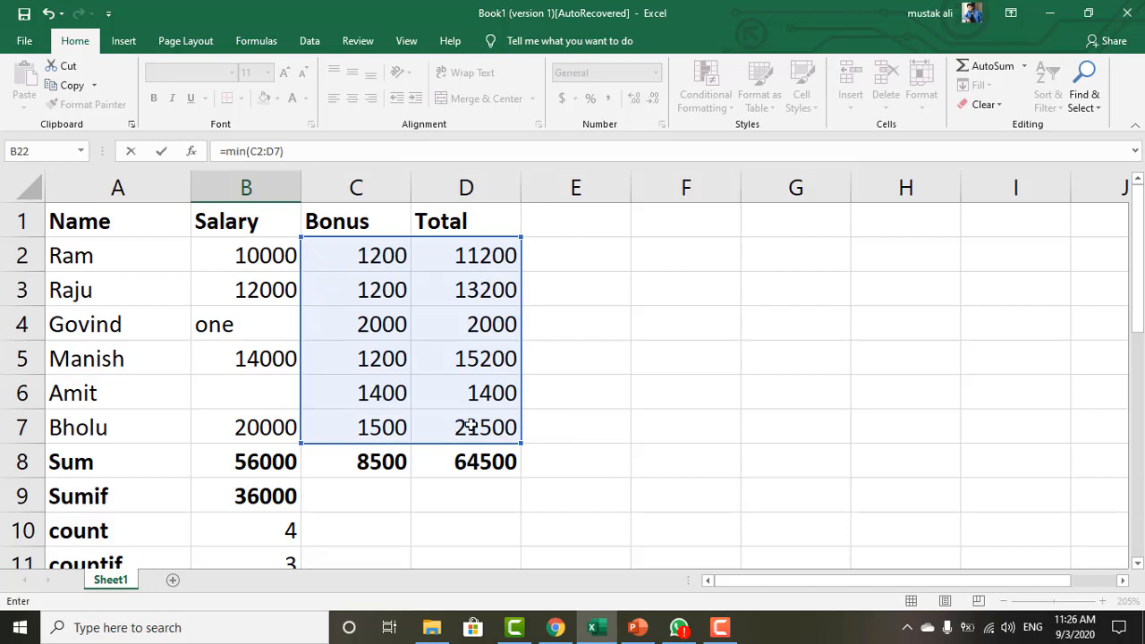
pyautogui.press('Return')
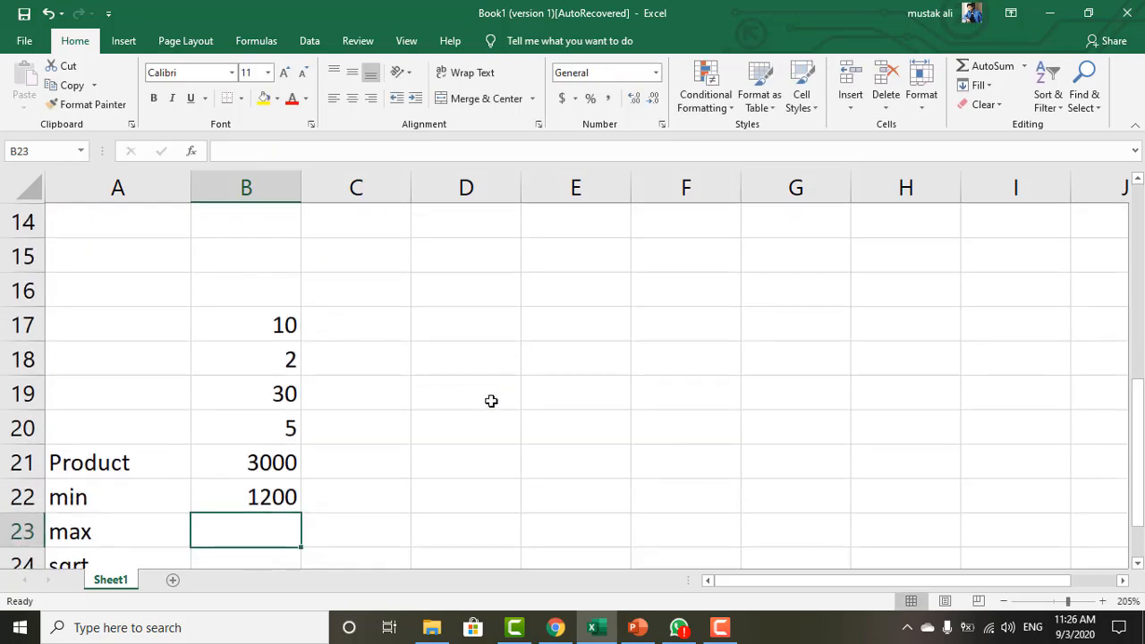
pyautogui.click(267, 500)
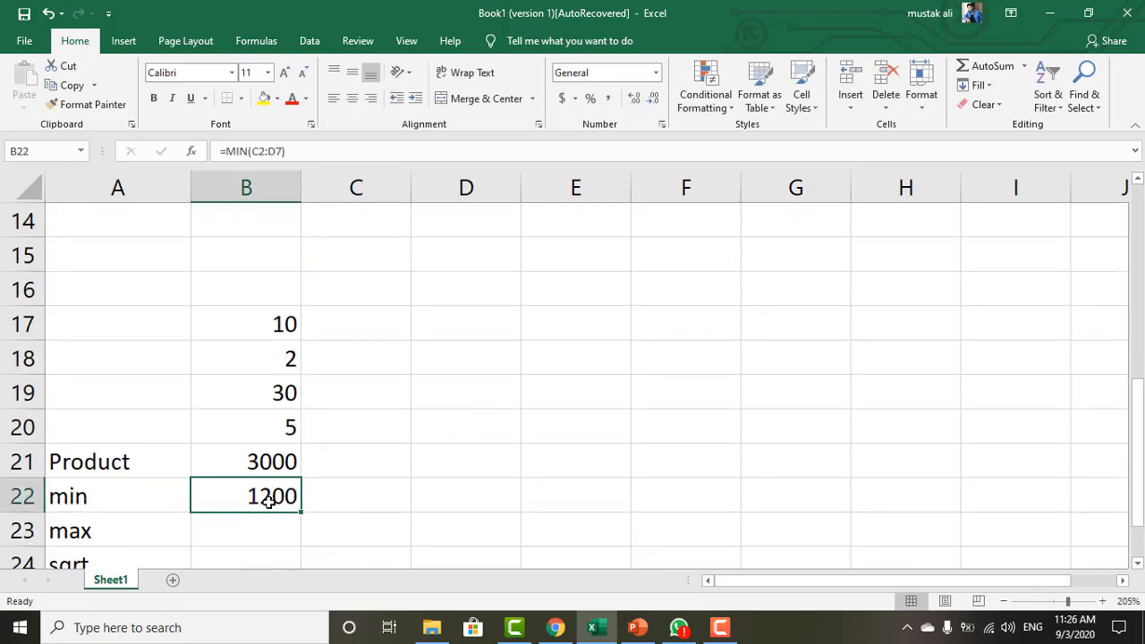
pyautogui.scroll(5, 271, 501)
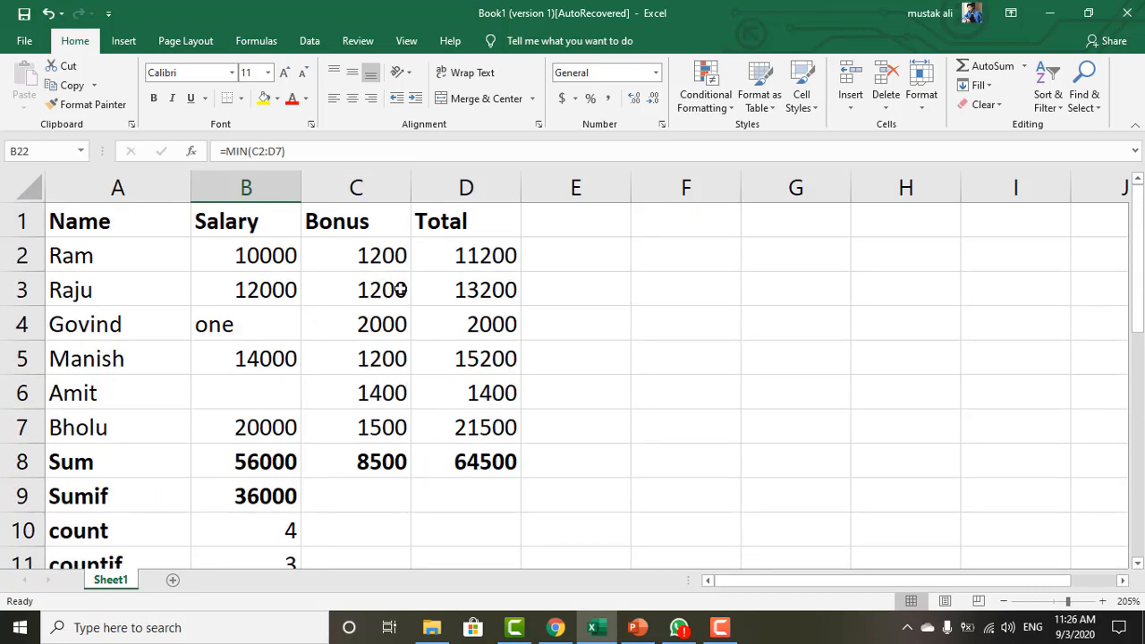
pyautogui.scroll(-5, 400, 289)
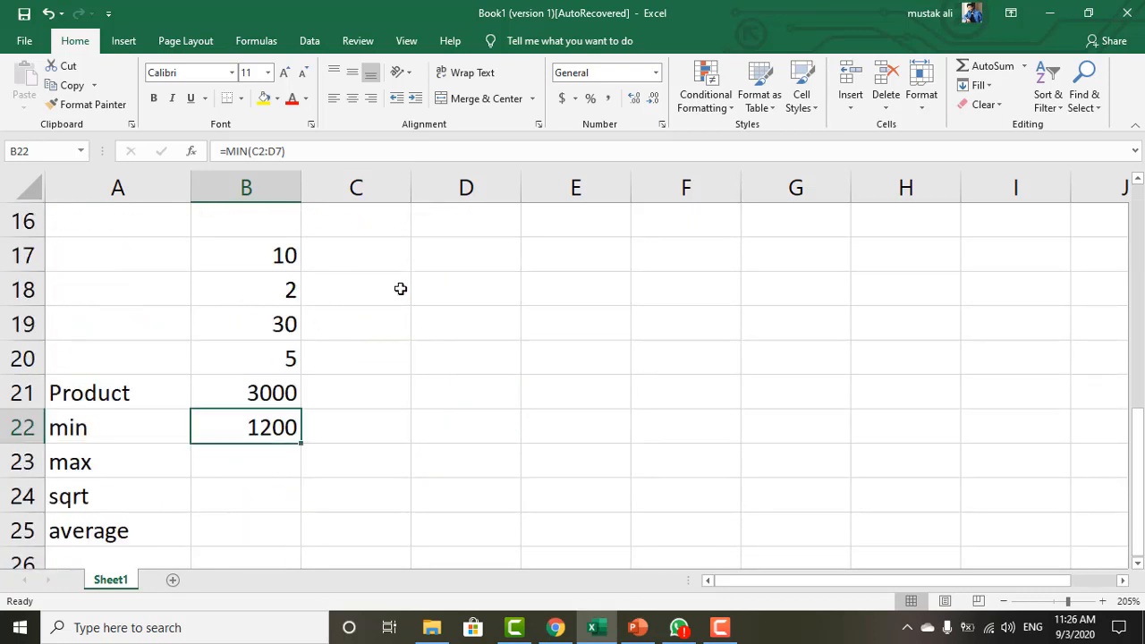
# - Enter the formula =MAX(maina) in cell B23 to find the largest number in the named range
pyautogui.click(264, 471)
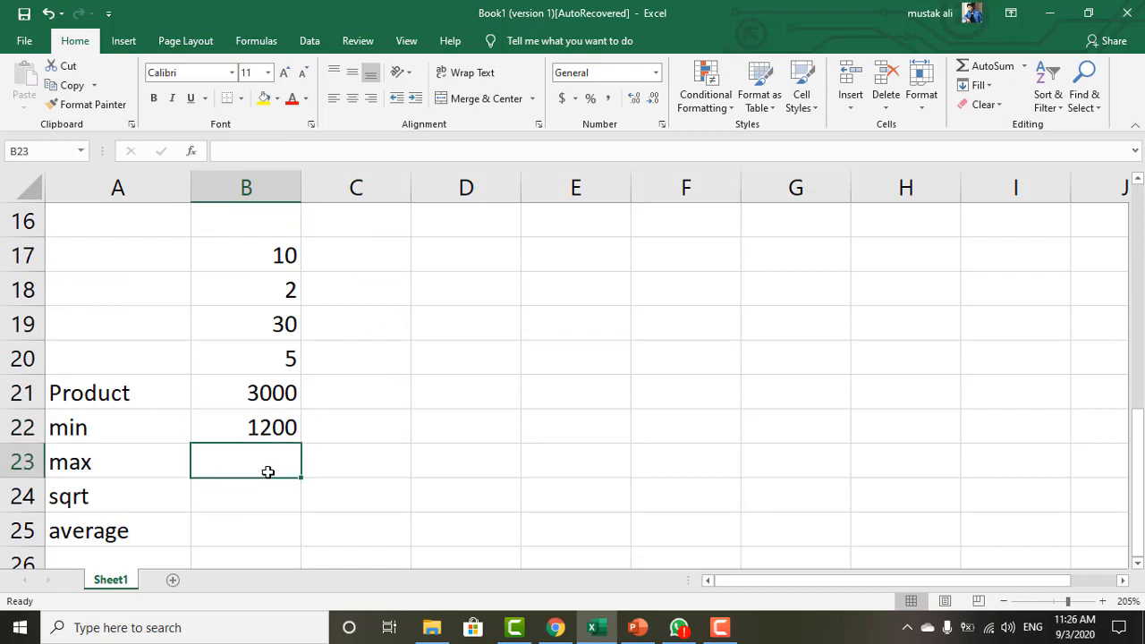
pyautogui.write('=max(')
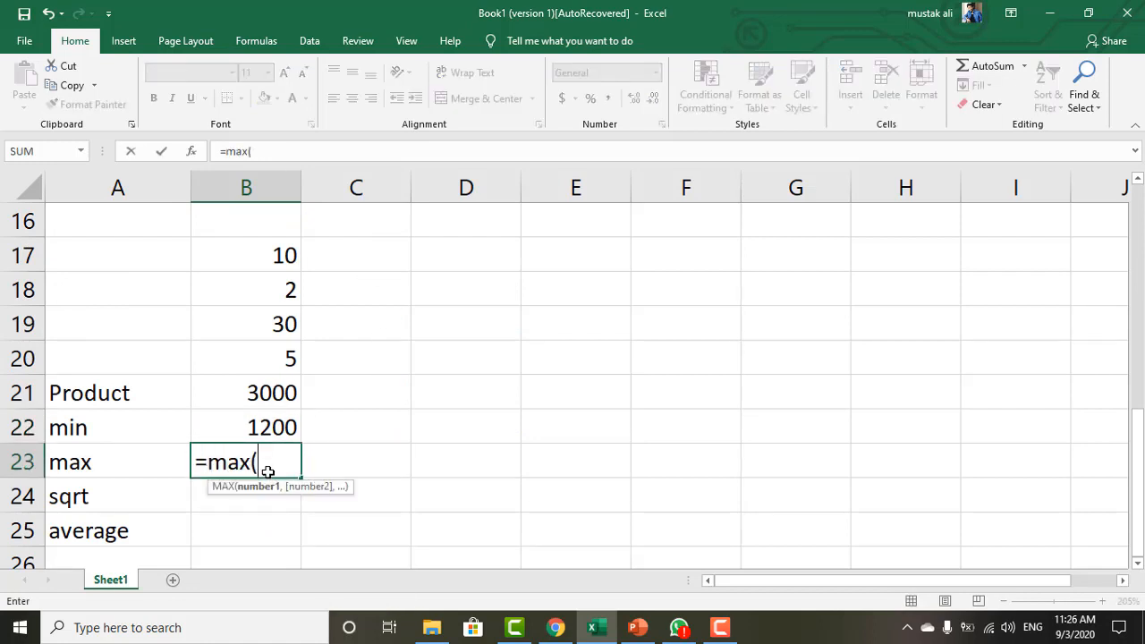
pyautogui.moveTo(238, 255); pyautogui.dragTo(253, 361)
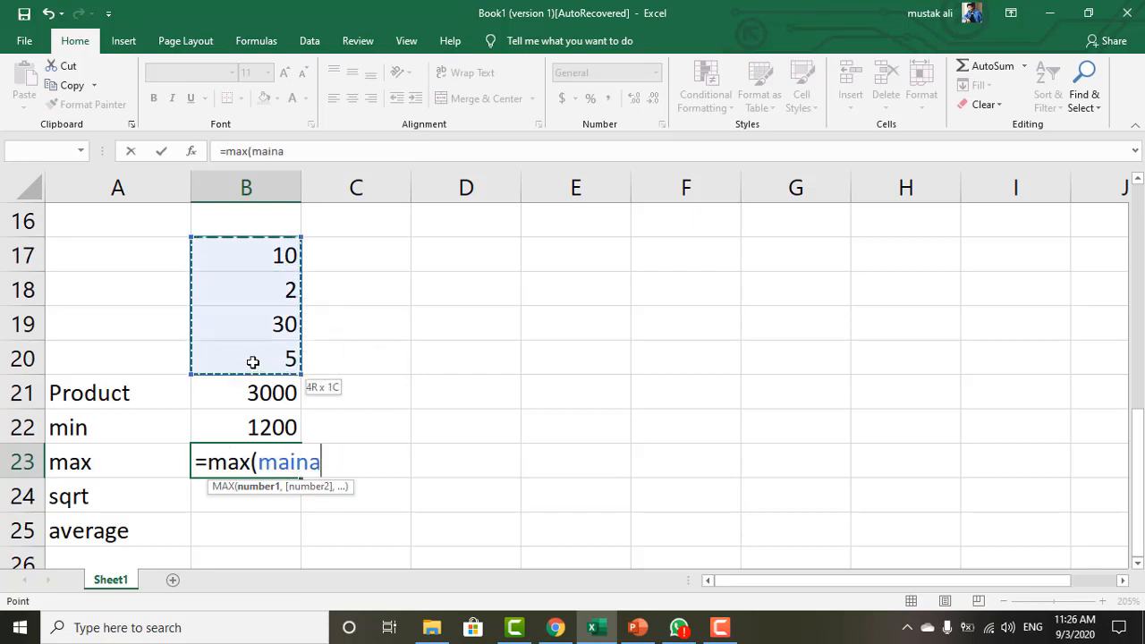
pyautogui.write(')')
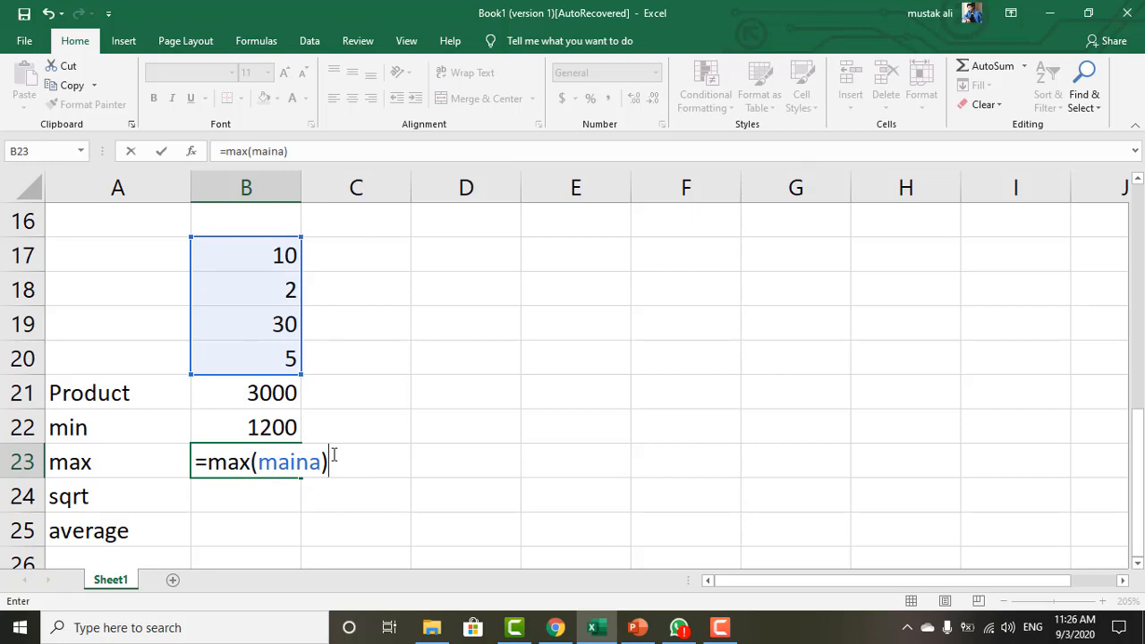
pyautogui.press('Return')
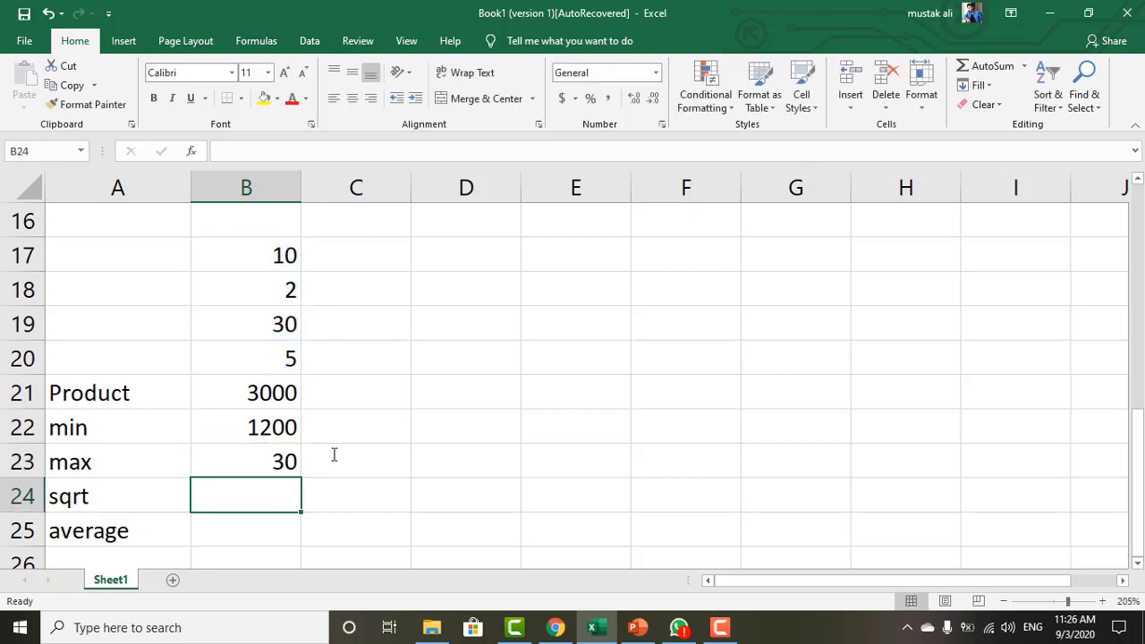
# - Edit the MAX formula in B23 to use the cell range B17:B20 instead of the named range
pyautogui.click(279, 467)
pyautogui.doubleClick(267, 466)
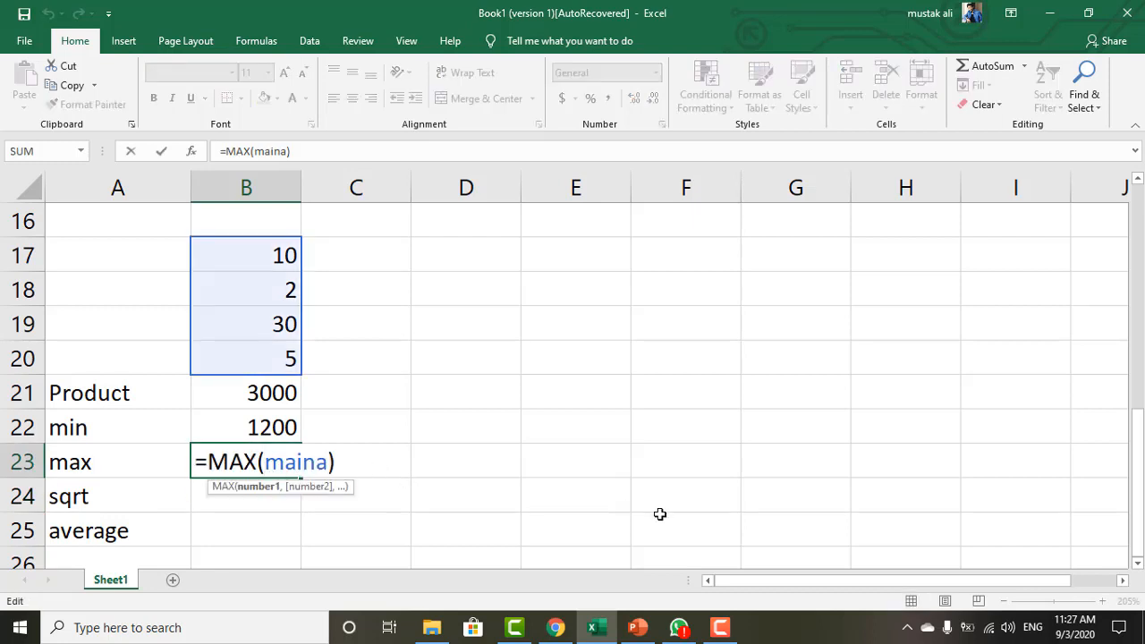
pyautogui.press('Delete')
pyautogui.press('Delete')
pyautogui.press('Delete')
pyautogui.press('Delete')
pyautogui.press('Delete')
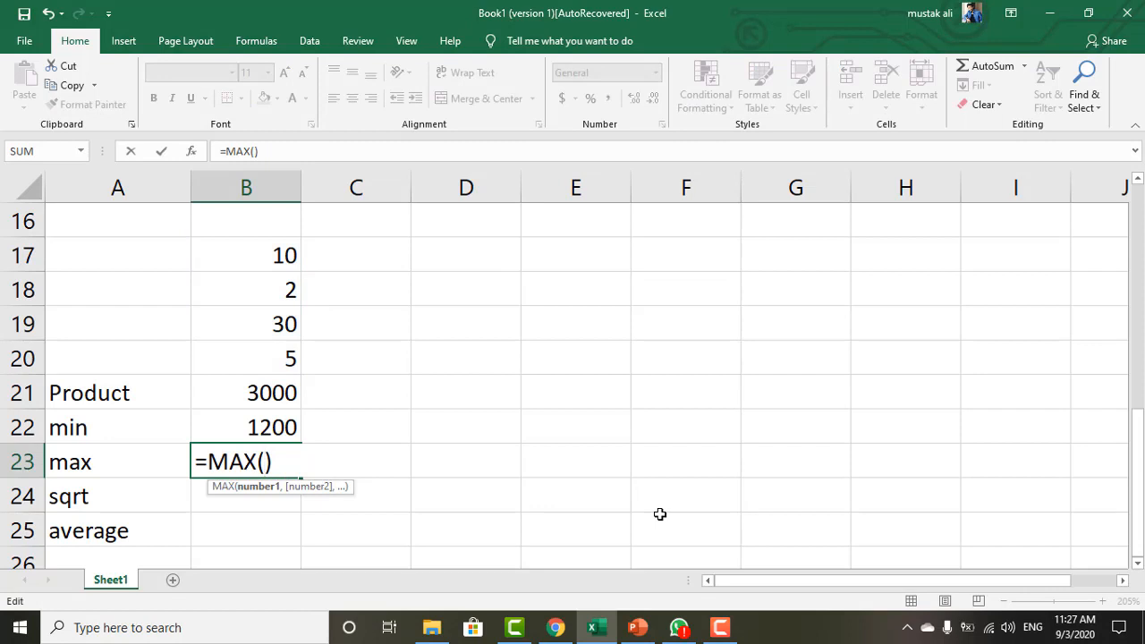
pyautogui.write('b17:b')
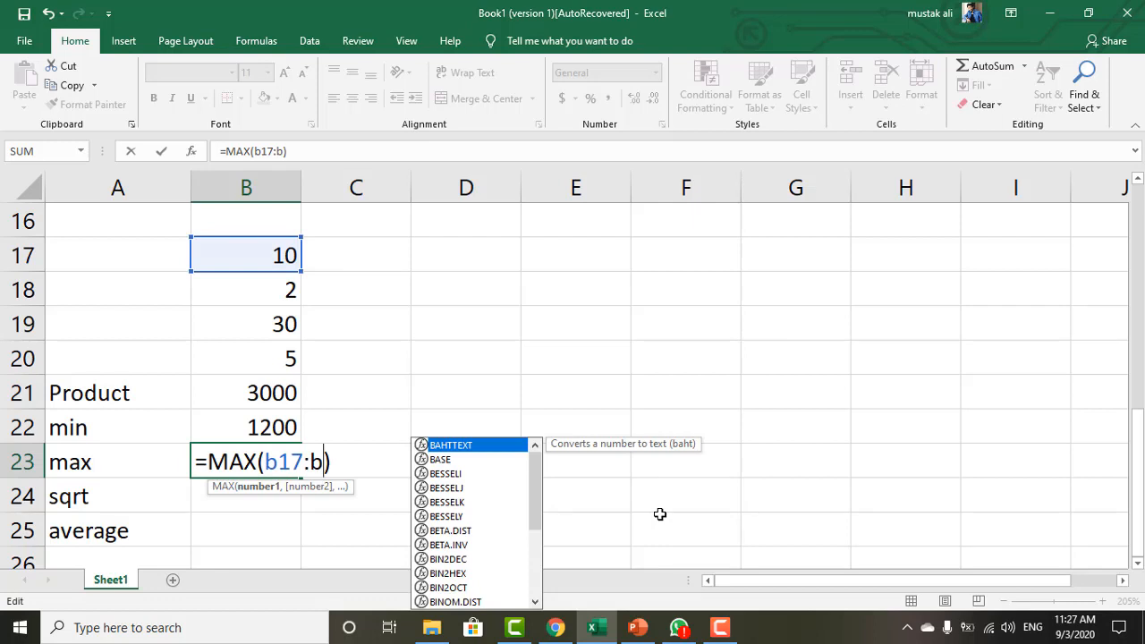
pyautogui.write('20')
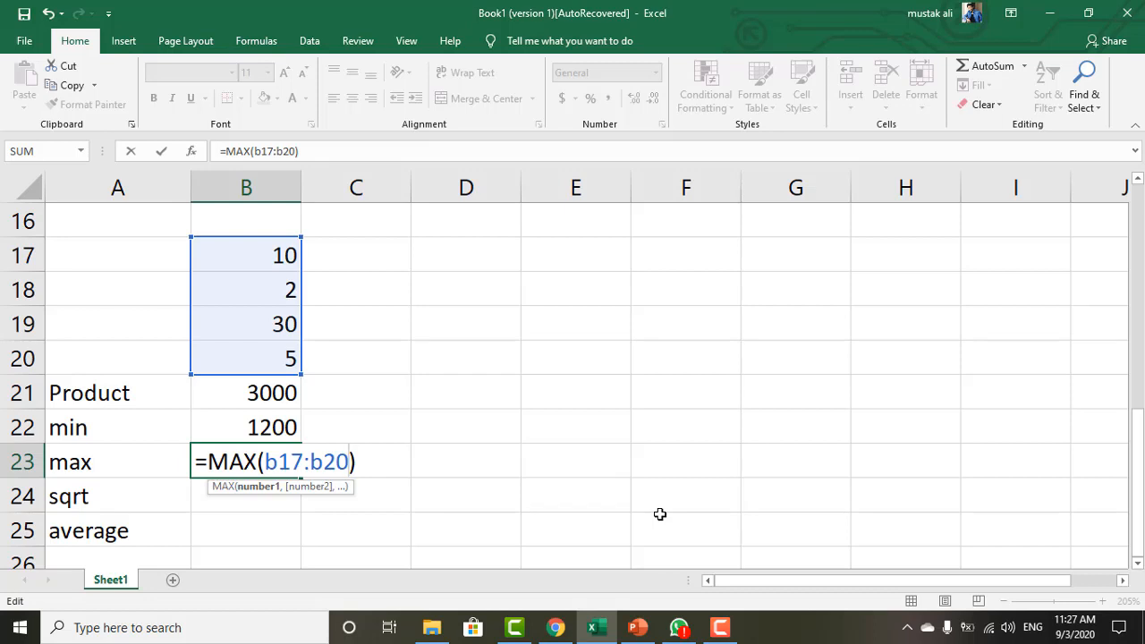
pyautogui.press('Return')
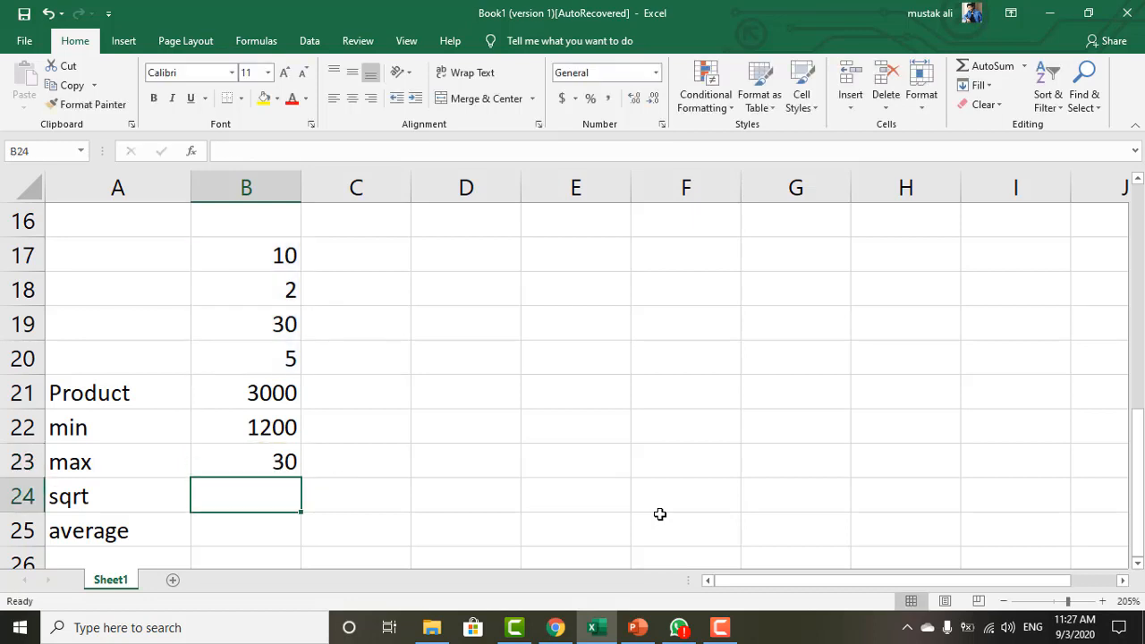
pyautogui.click(719, 627)
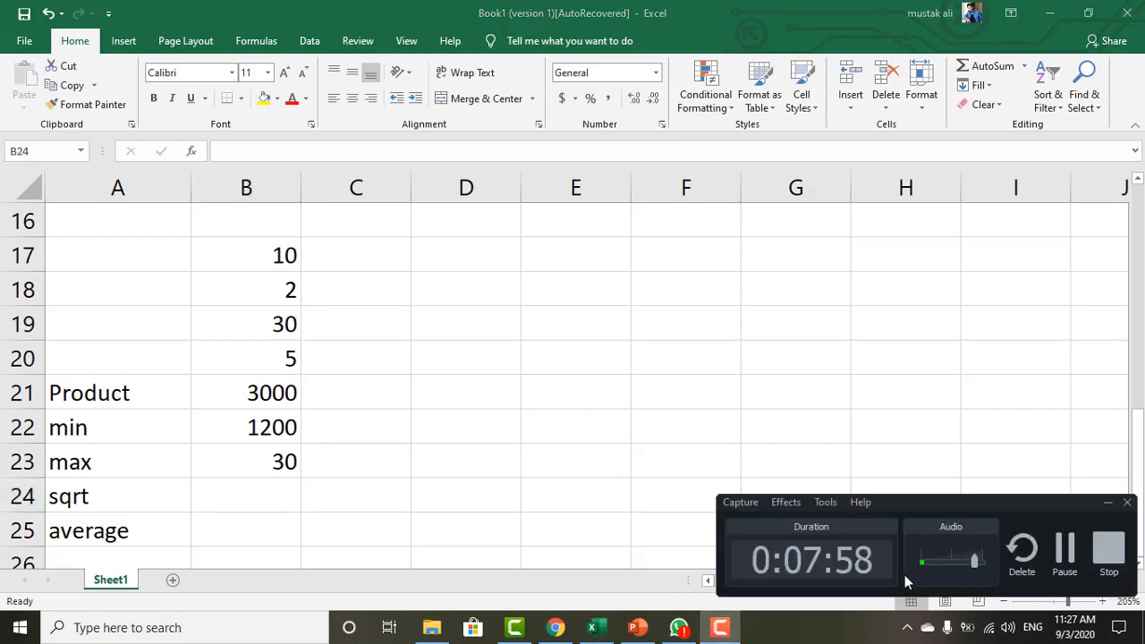
pyautogui.click(1062, 548)
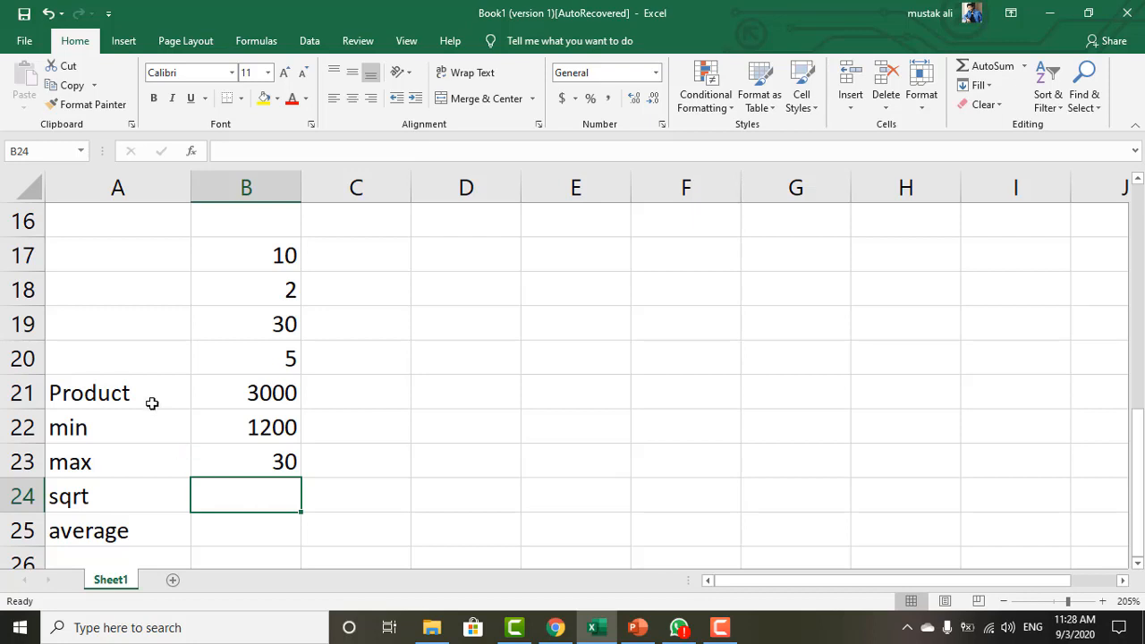
# - Make the function labels in A21:A25 bold, then select cell B24 beside the sqrt label
pyautogui.moveTo(151, 393); pyautogui.dragTo(147, 542)
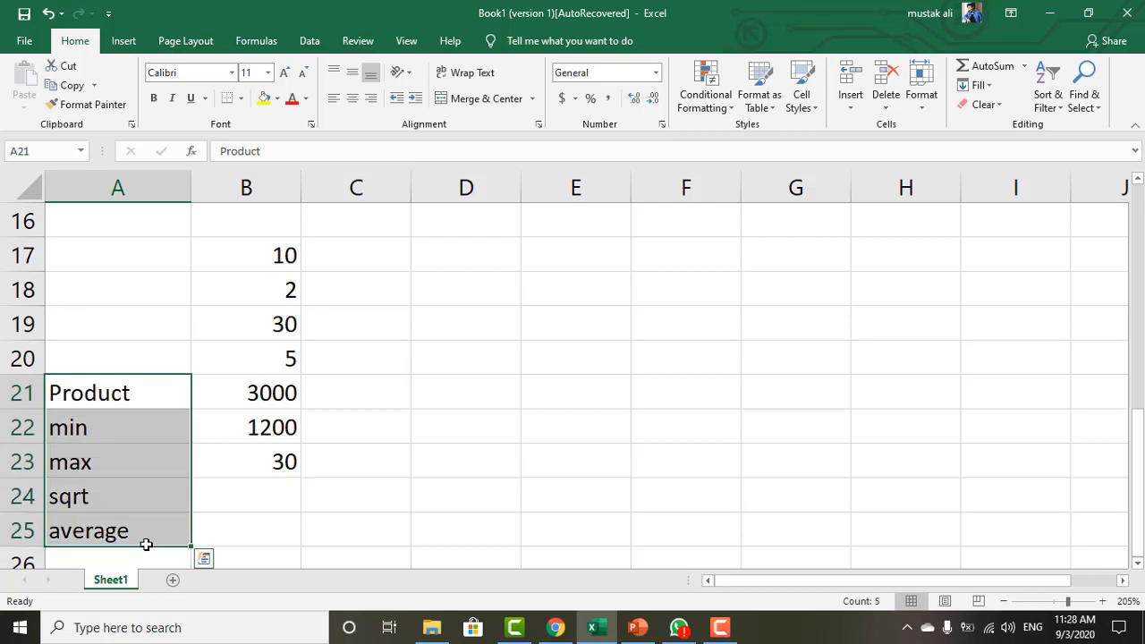
pyautogui.hotkey('ctrl', 'b')
pyautogui.click(281, 487)
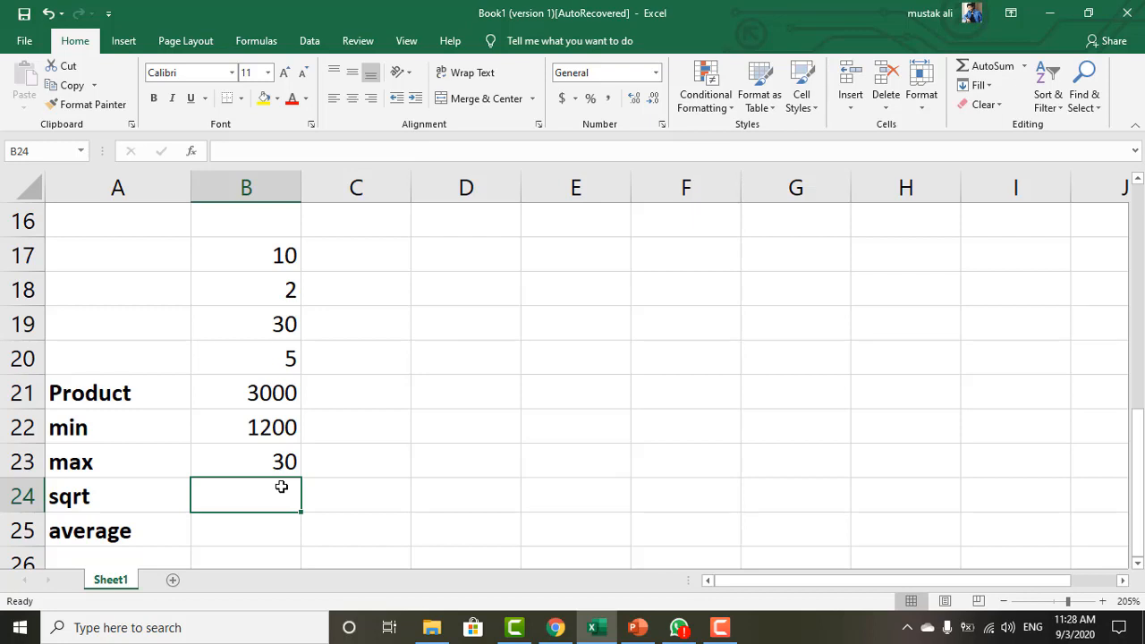
# - Enter the formula =SQRT(81) in cell B24 beside the sqrt label
pyautogui.write('=sqrt')
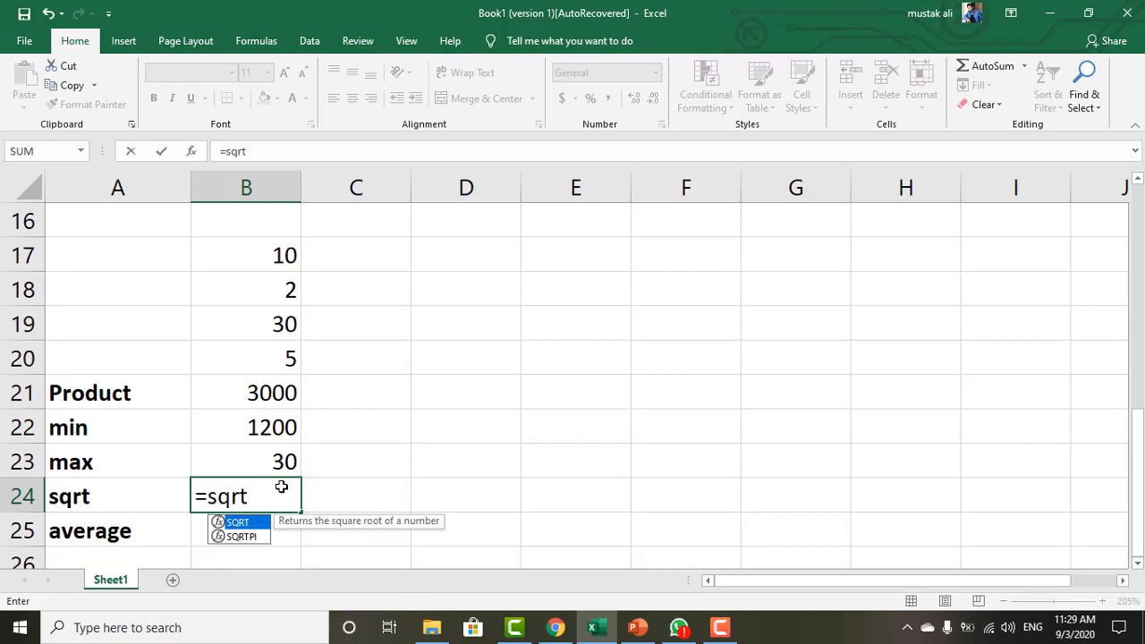
pyautogui.write('(')
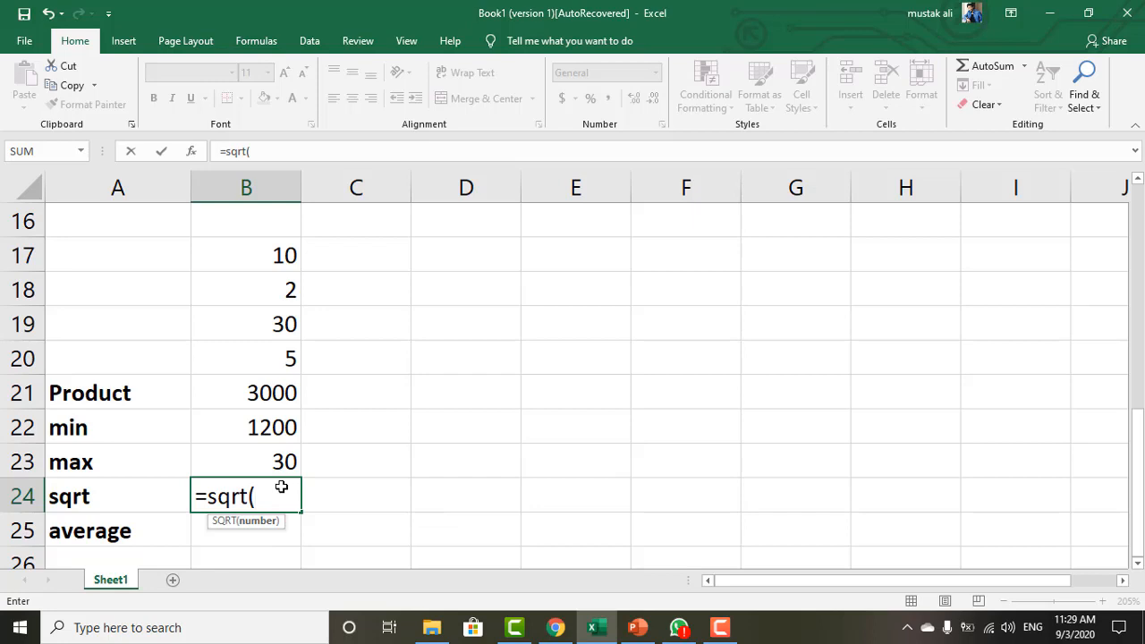
pyautogui.write('81)')
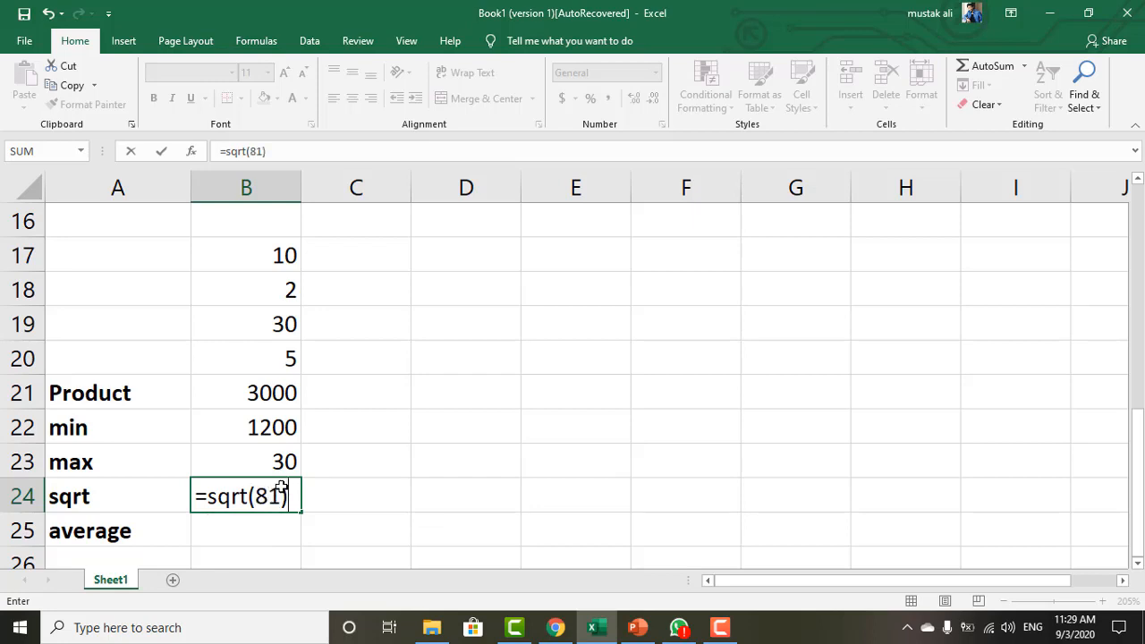
pyautogui.press('Return')
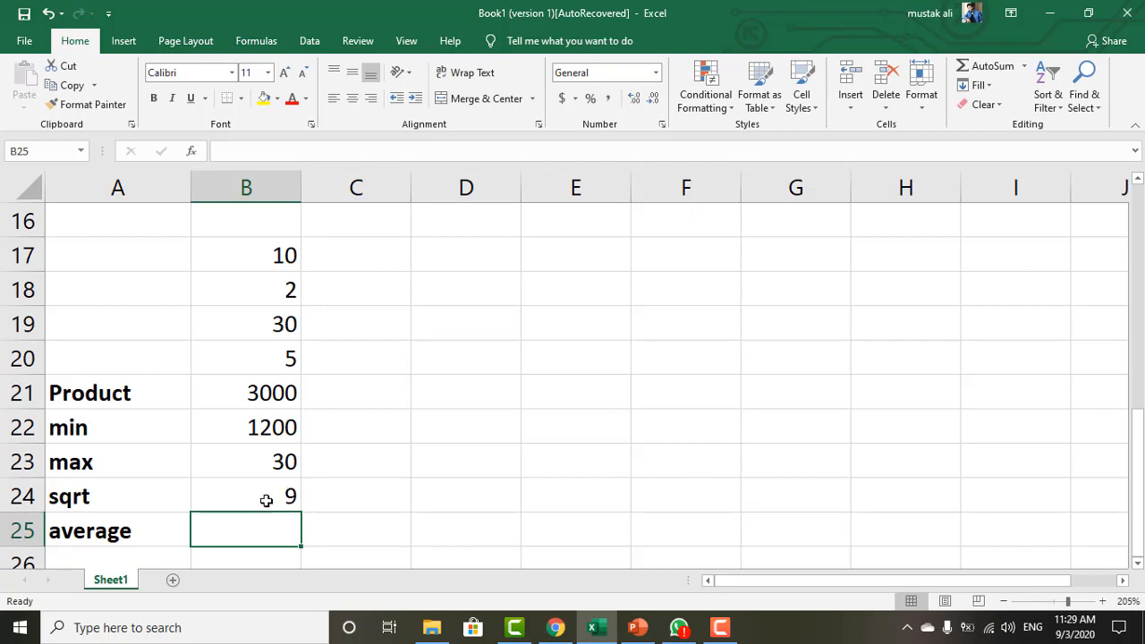
# - Edit the SQRT formula in B24 to calculate the square root of 25
pyautogui.click(260, 495)
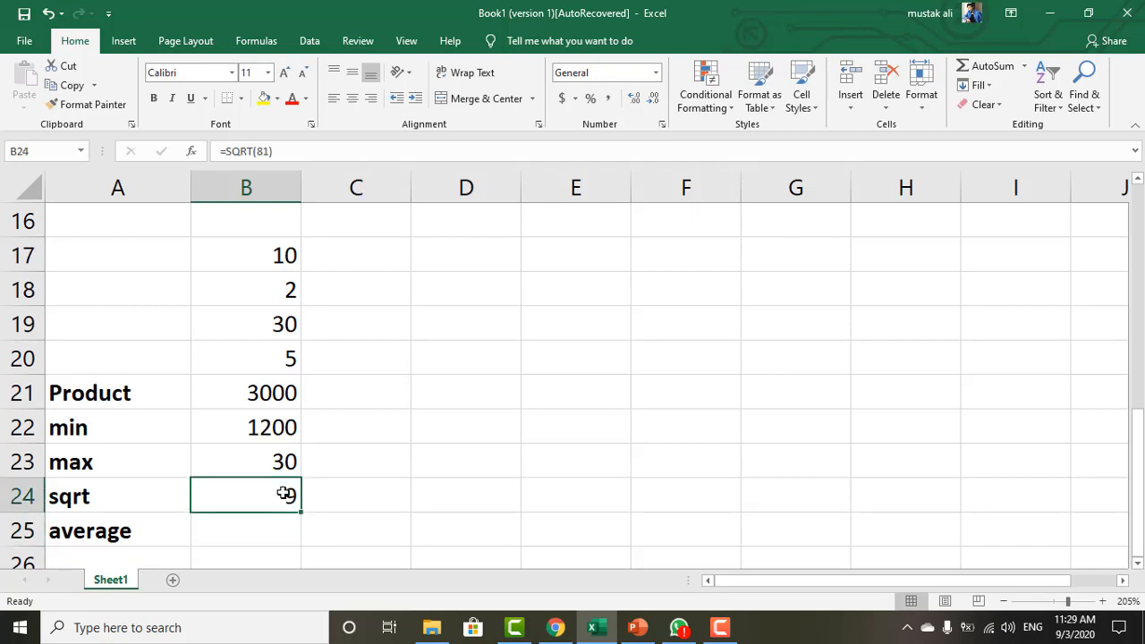
pyautogui.doubleClick(289, 495)
pyautogui.press('Right')
pyautogui.press('BackSpace')
pyautogui.press('BackSpace')
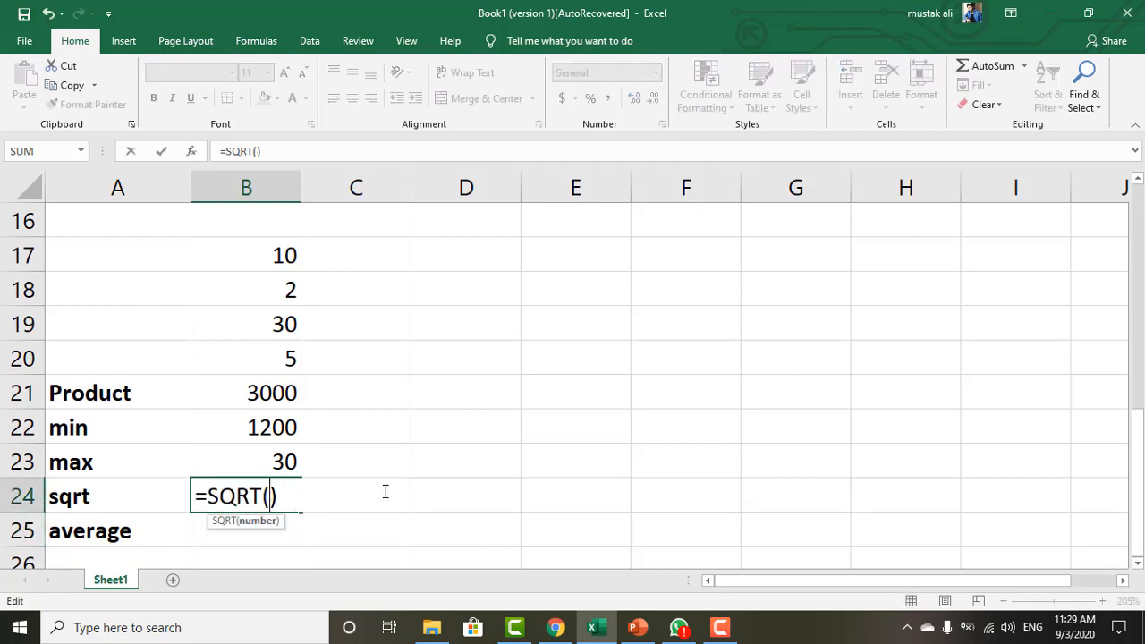
pyautogui.write('25')
pyautogui.press('Return')
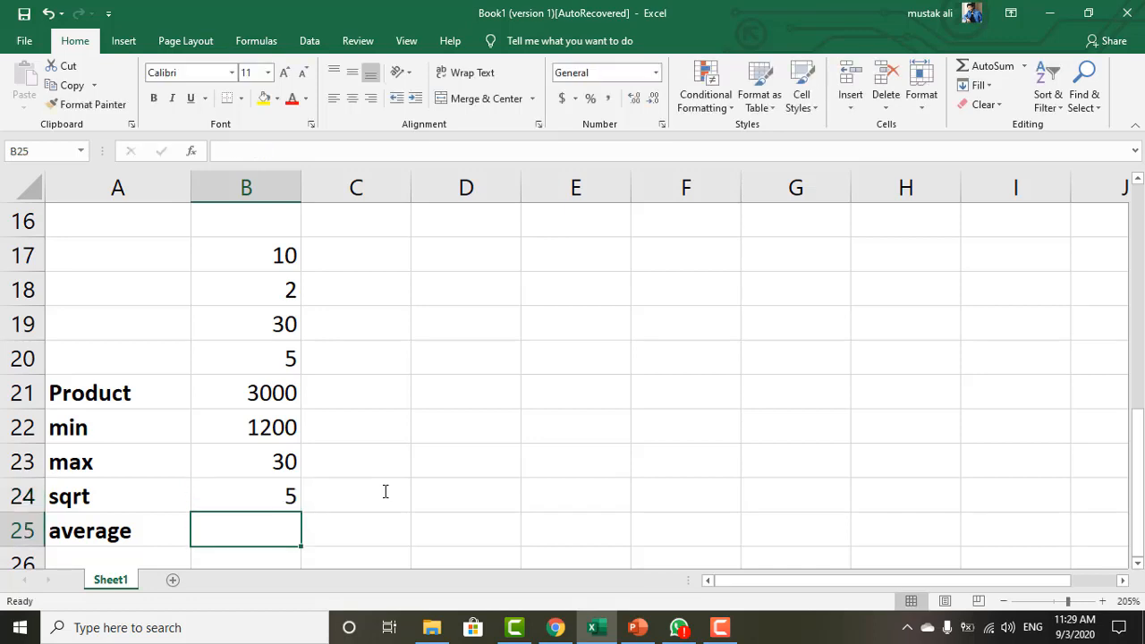
# - Change the number inside the SQRT formula in B24 to 16
pyautogui.press('Up')
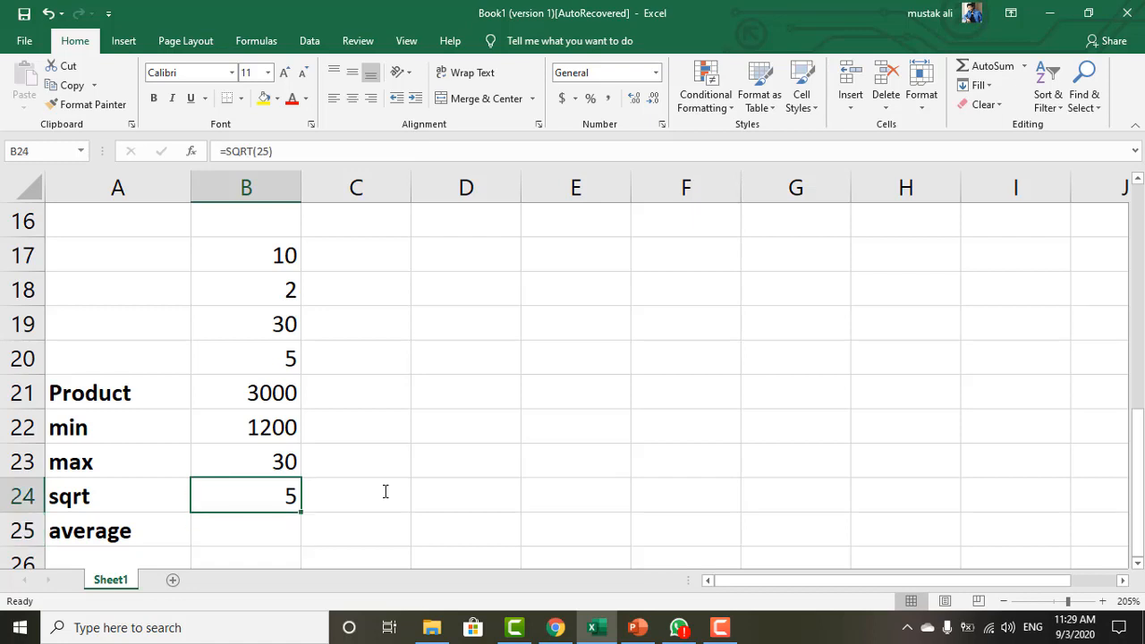
pyautogui.press('F2')
pyautogui.press('BackSpace')
pyautogui.press('BackSpace')
pyautogui.press('BackSpace')
pyautogui.write('16)')
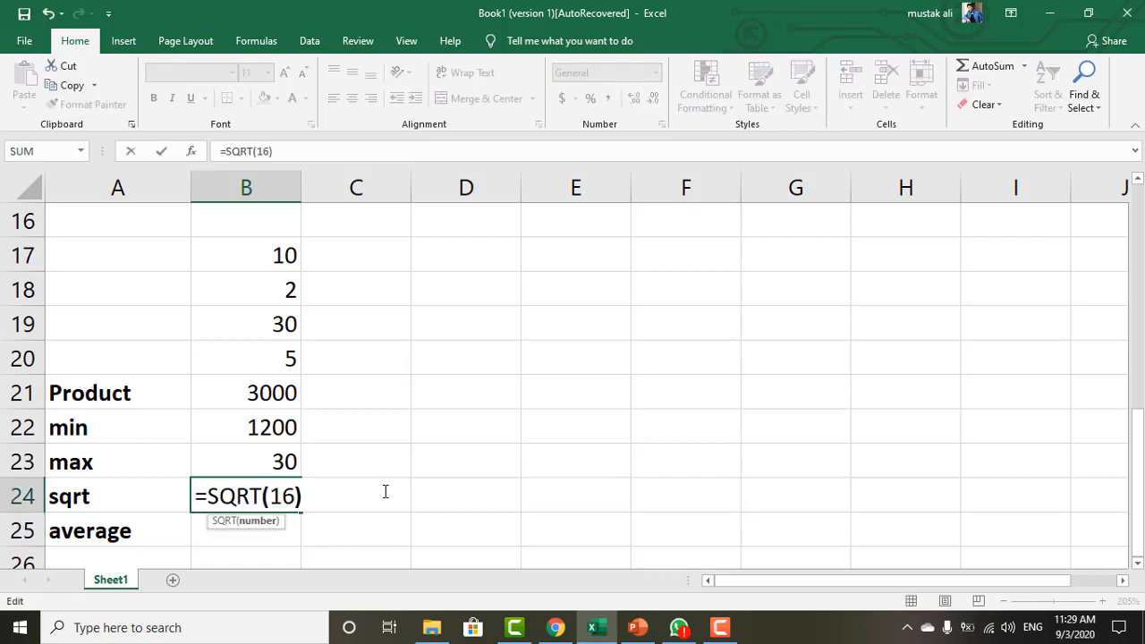
pyautogui.press('Return')
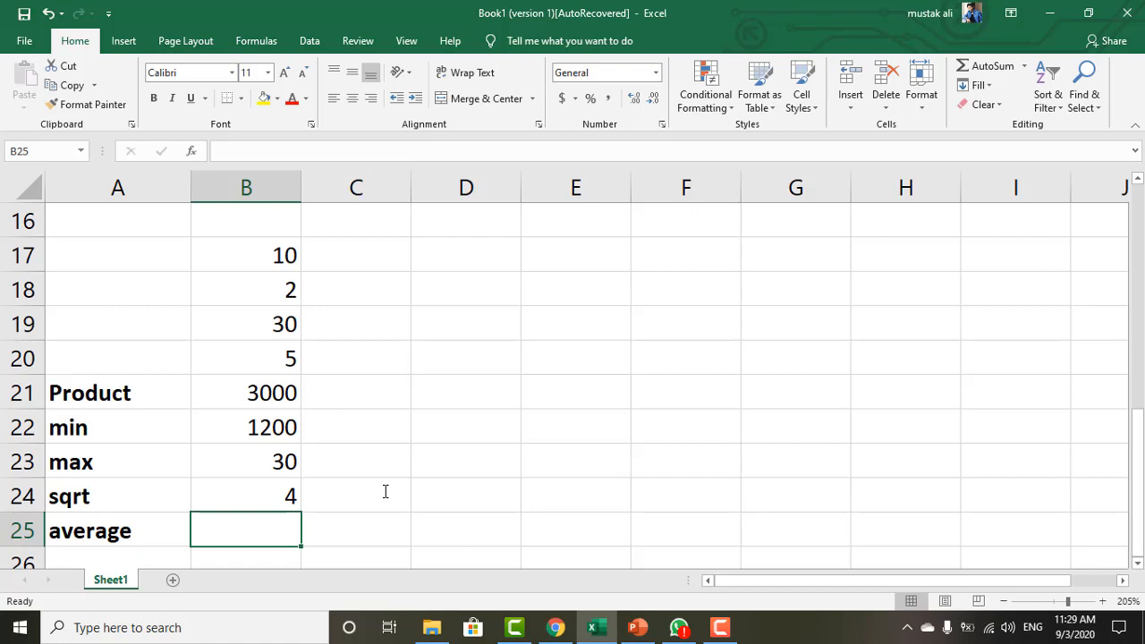
# - Enter the formula =AVERAGE(B17:B20) in cell B25, using the cell range in place of the named range maina
pyautogui.write('=')
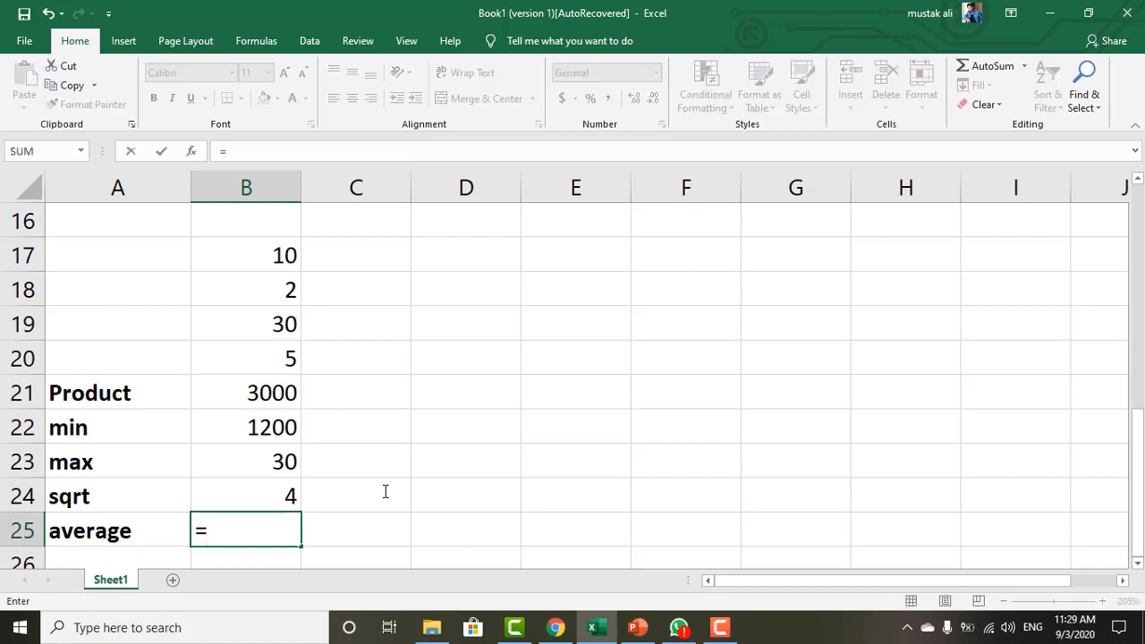
pyautogui.write('average(')
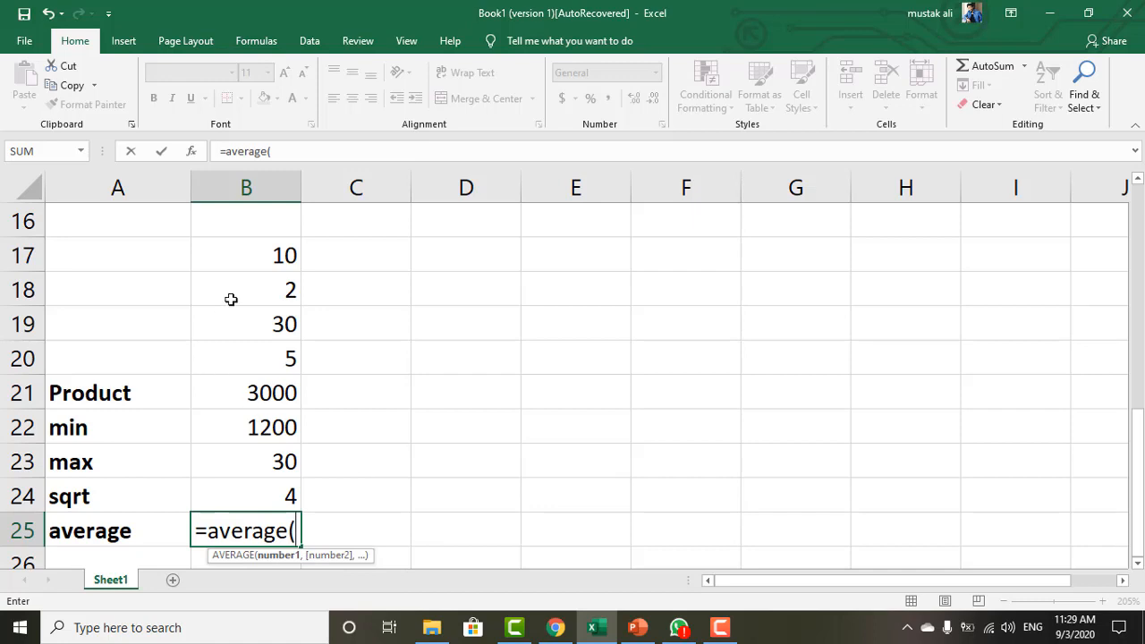
pyautogui.moveTo(248, 256); pyautogui.dragTo(248, 357)
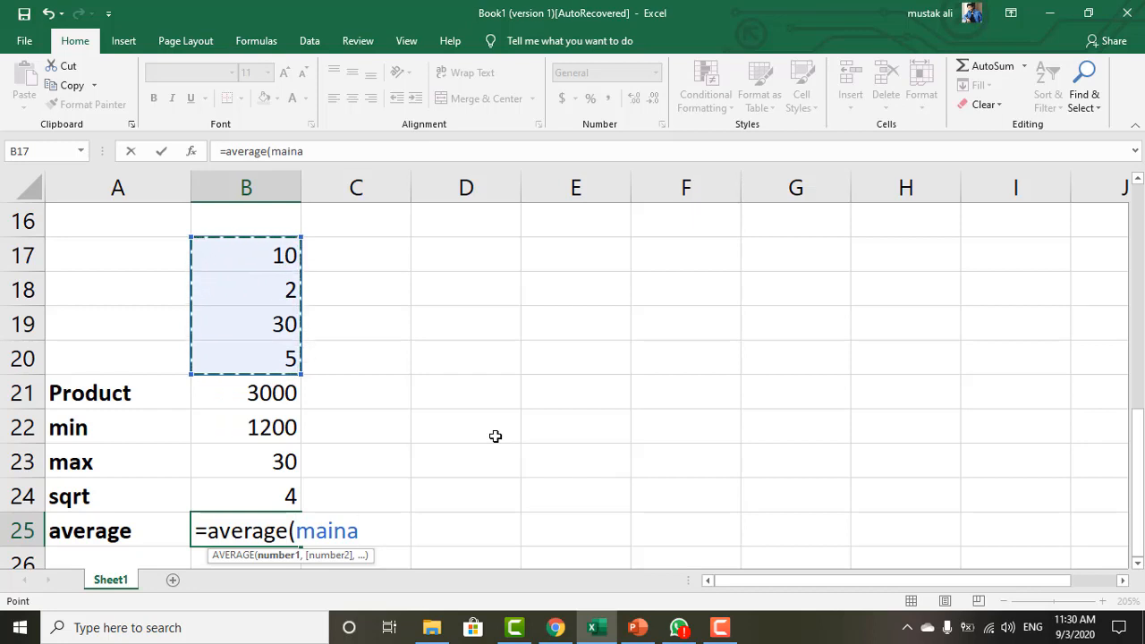
pyautogui.press('BackSpace')
pyautogui.press('BackSpace')
pyautogui.press('BackSpace')
pyautogui.press('BackSpace')
pyautogui.press('BackSpace')
pyautogui.write('b17')
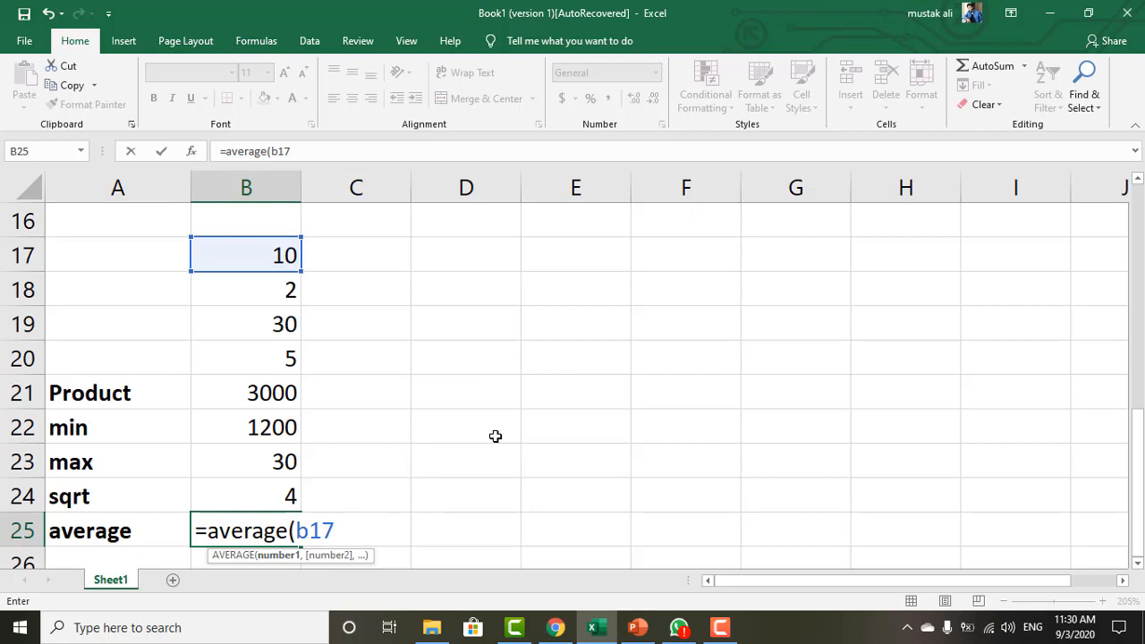
pyautogui.write(':b20)')
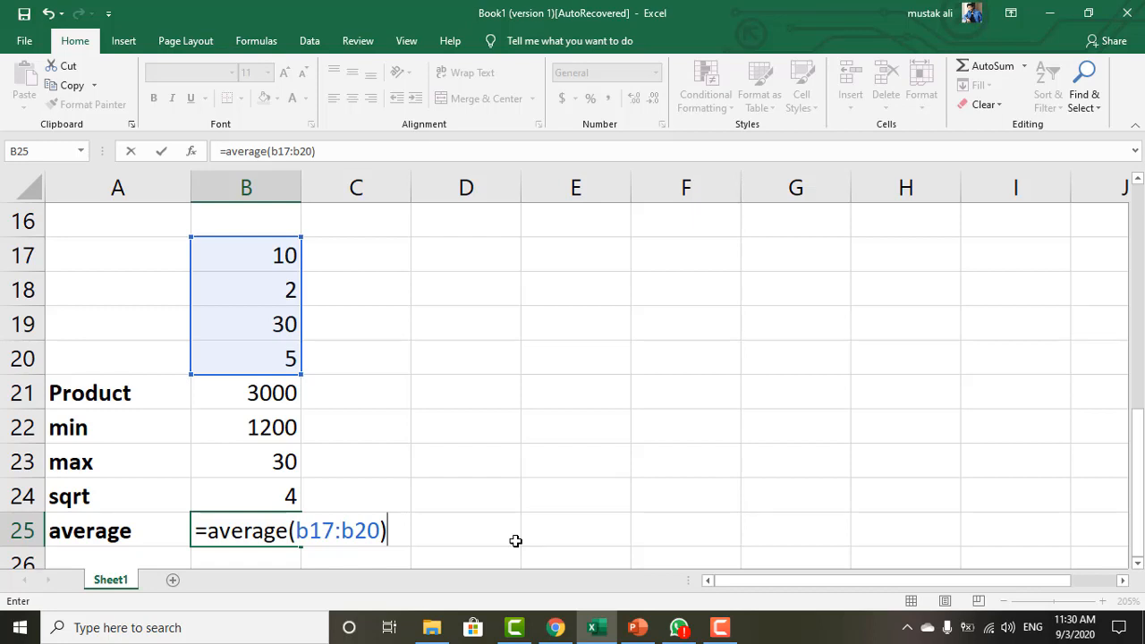
pyautogui.press('Return')
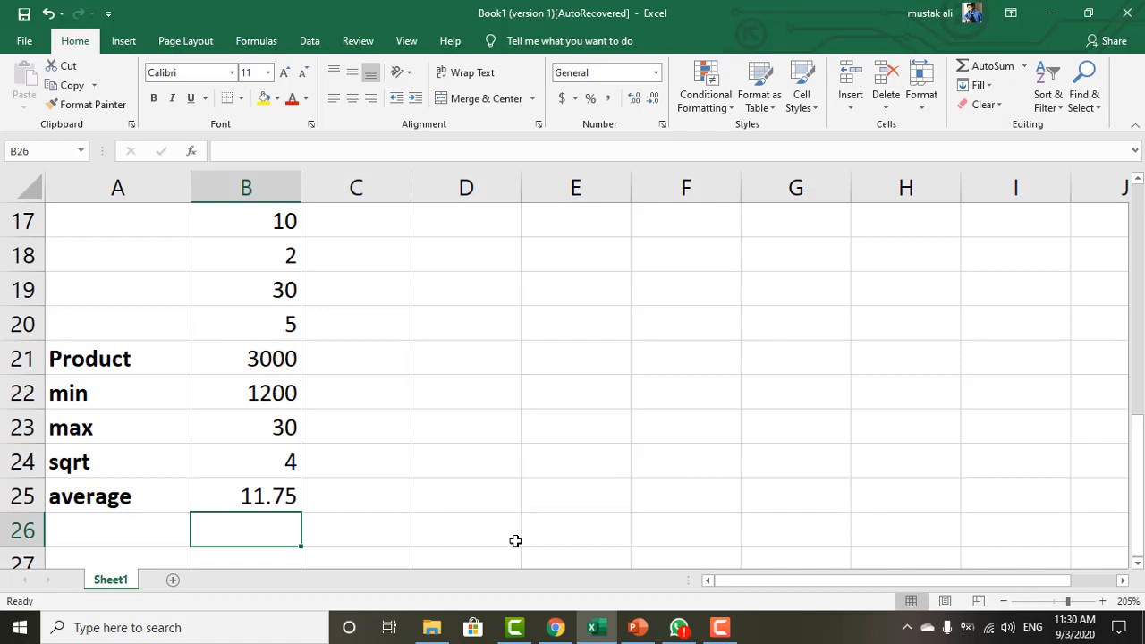
pyautogui.scroll(1, 474, 523)
pyautogui.scroll(-1, 393, 487)
pyautogui.press('super+Down')
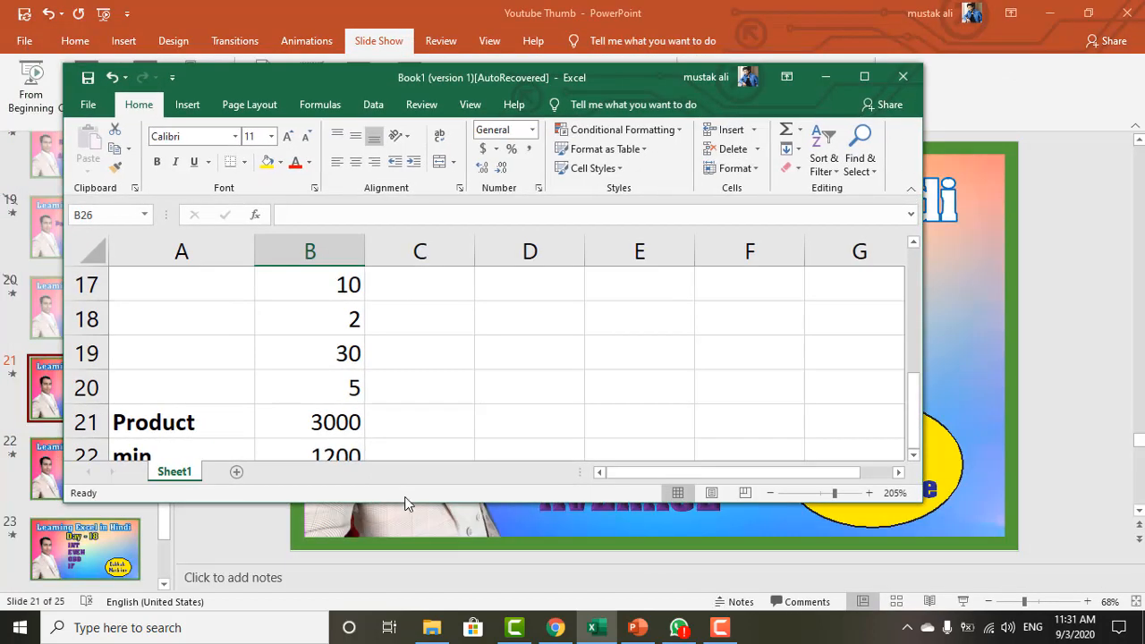
pyautogui.click(868, 77)
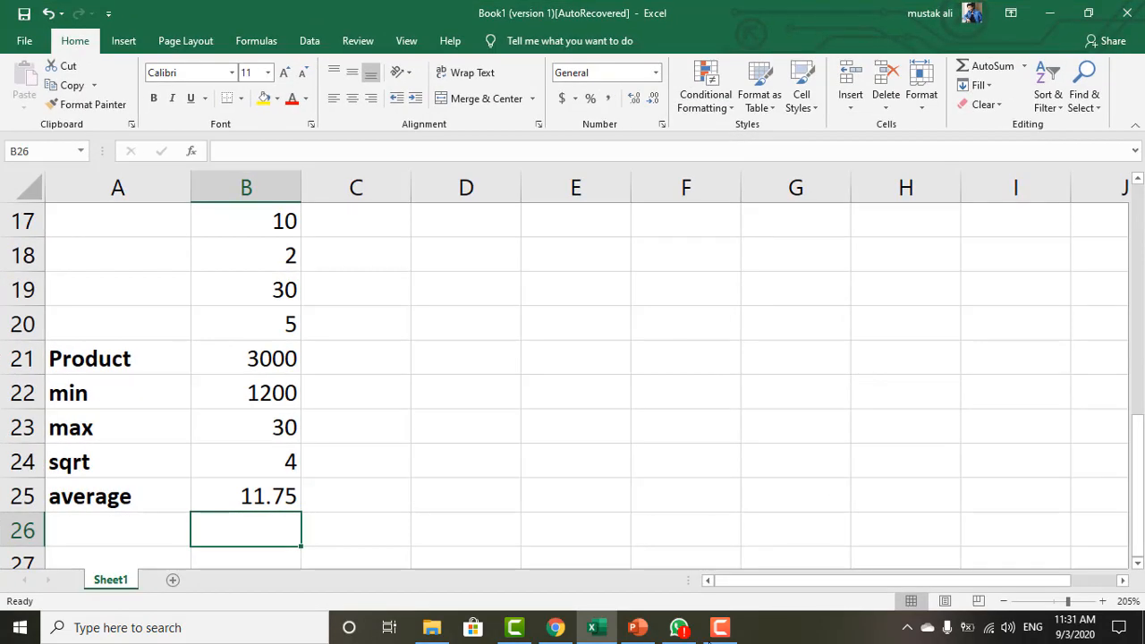